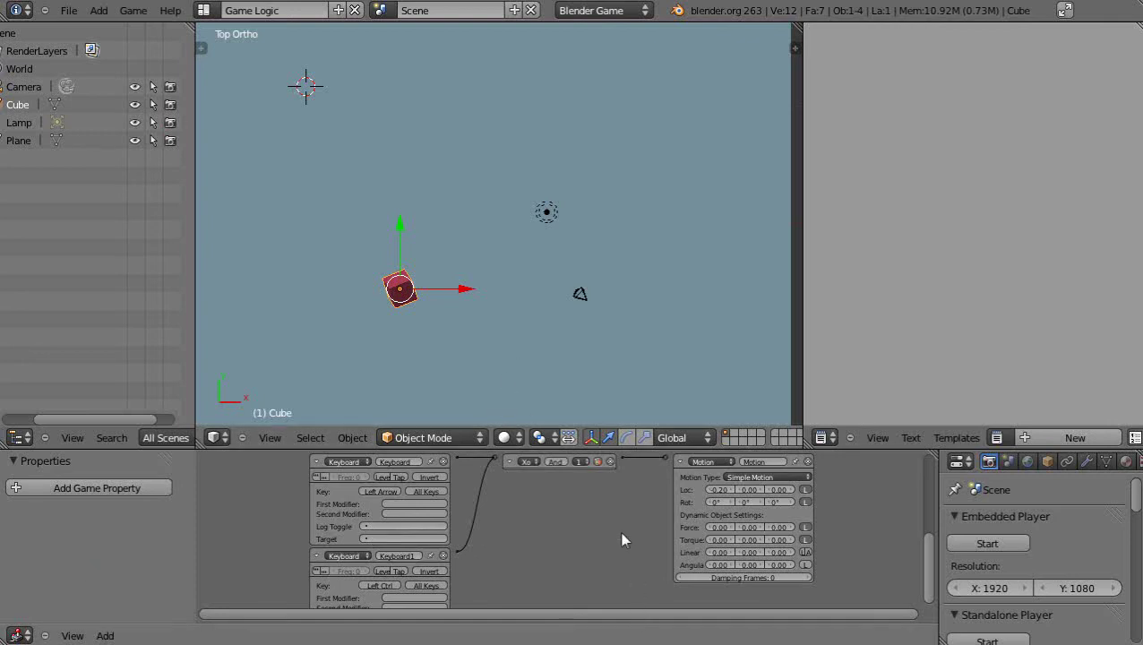
Step: Maximize the logic editor and zoom in on the Cube's keyboard sensors, Xor controller and Motion actuator
ctrl+scroll(624, 540, right, 3)
ctrl+scroll(625, 540, left, 3)
key(ctrl+Up)
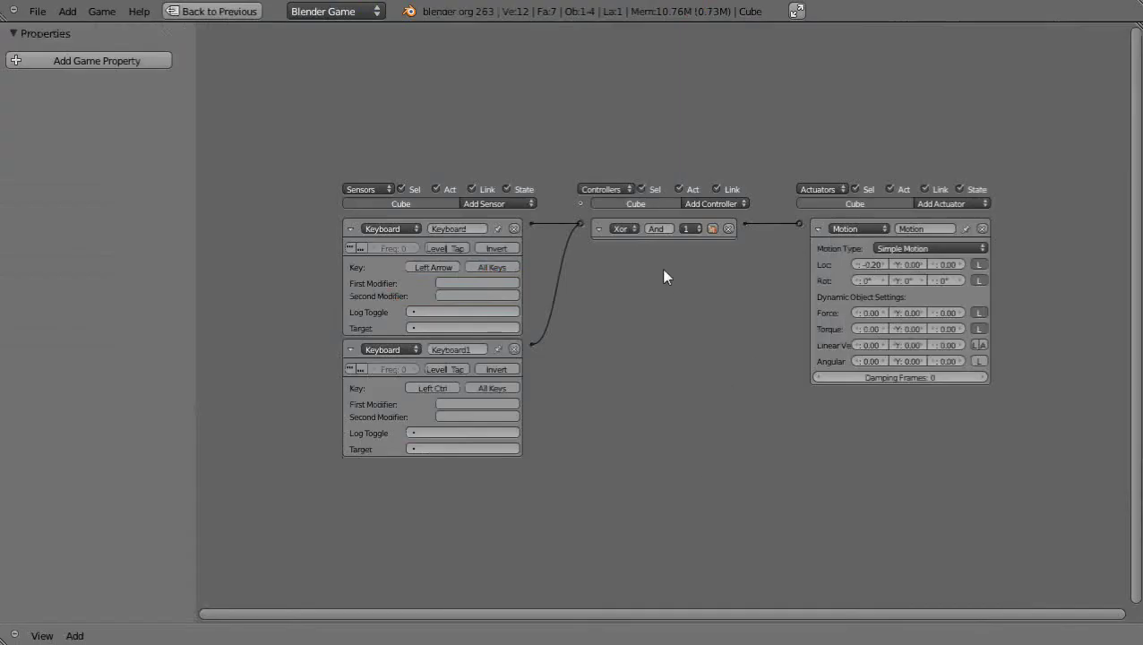
scroll(668, 282, up, 2)
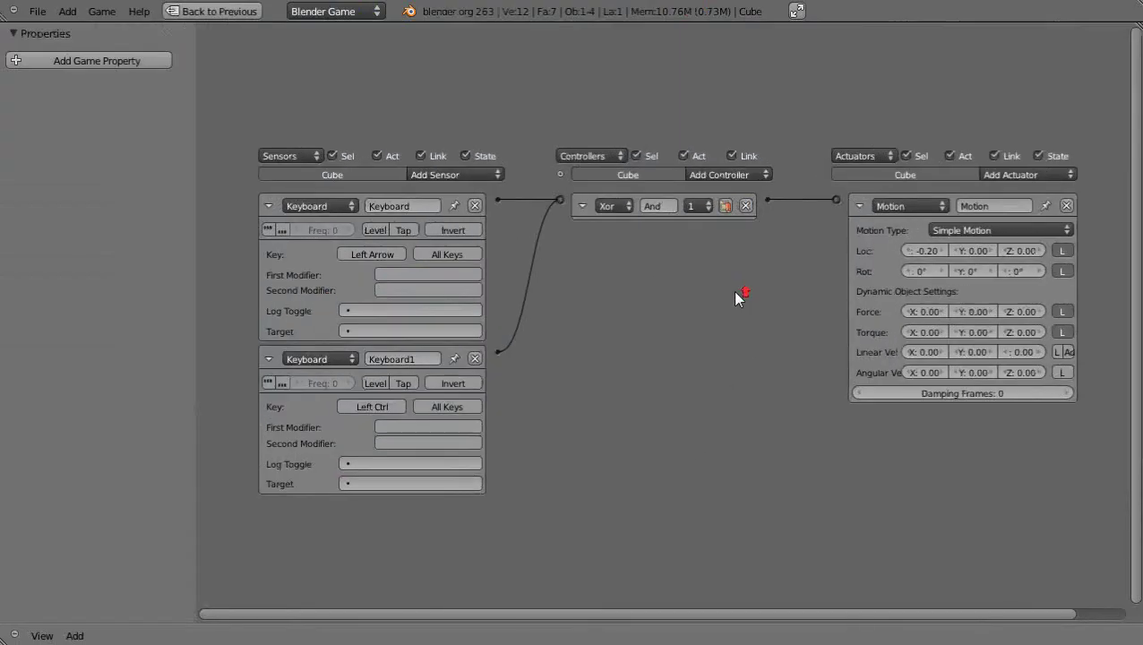
Step: Change the Cube's Xor controller to a Nand controller
click(582, 206)
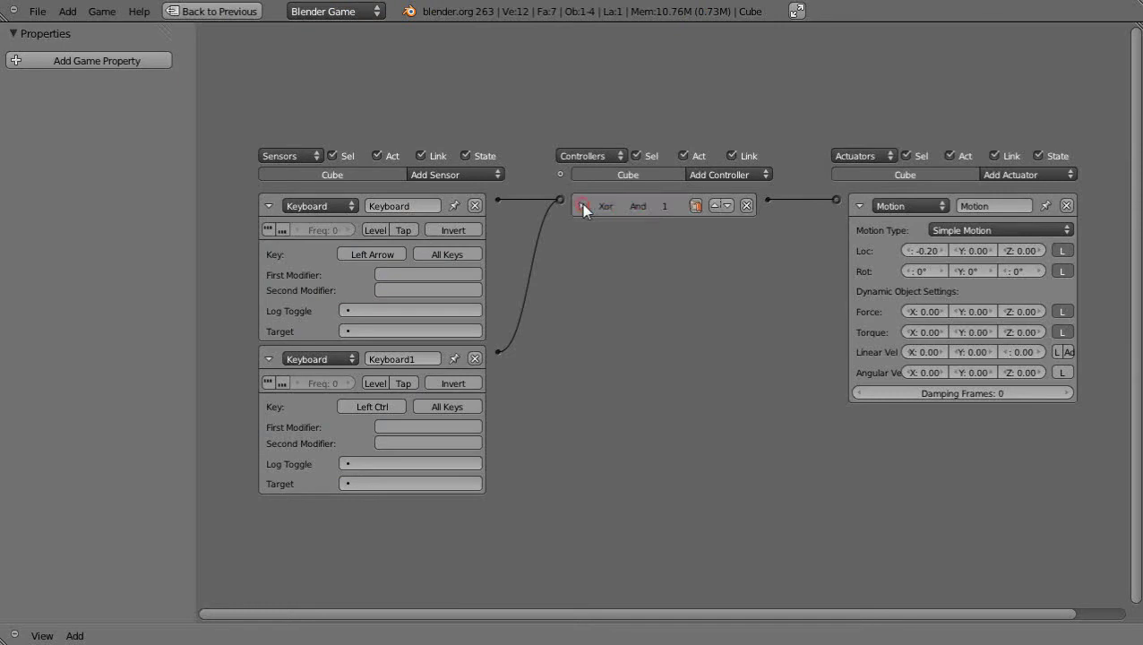
click(608, 207)
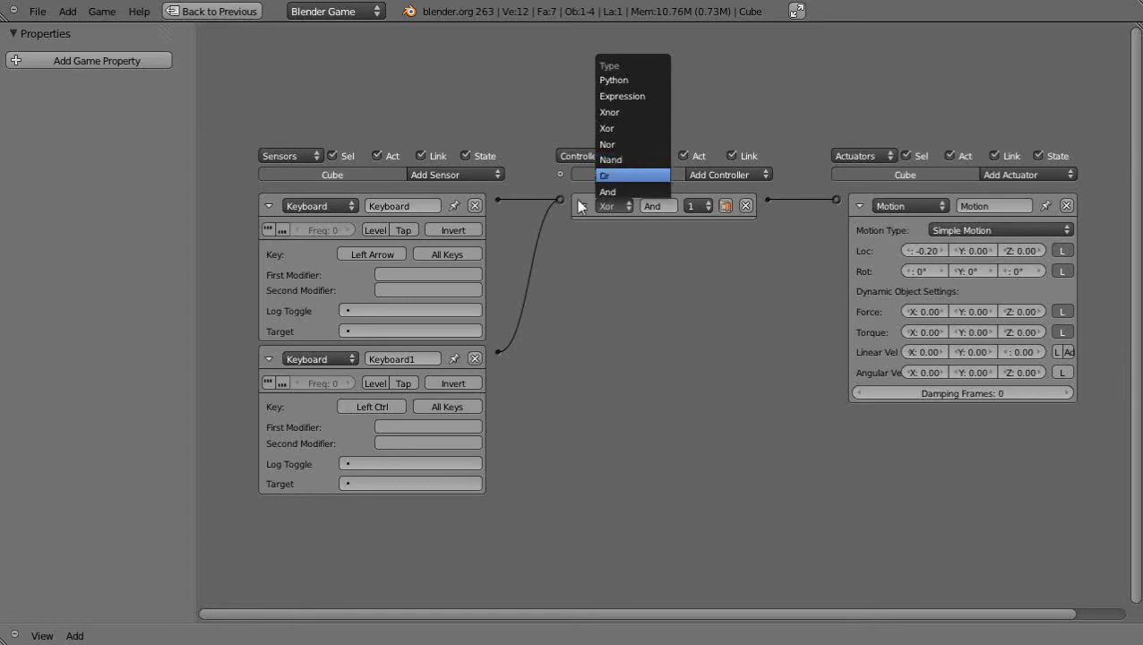
click(614, 207)
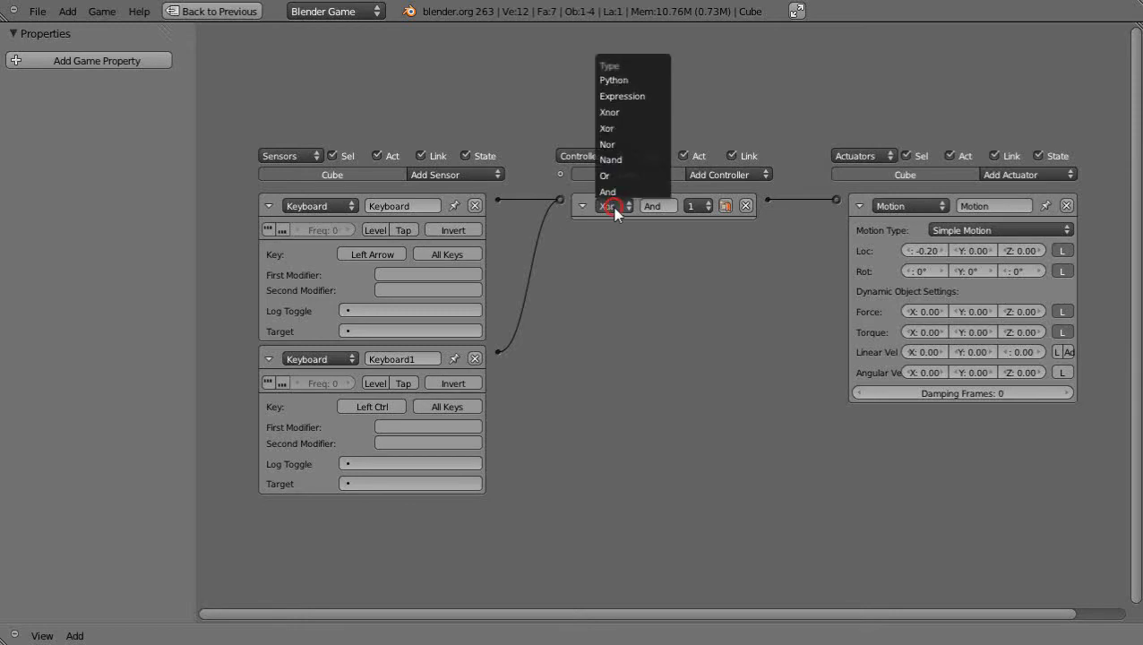
click(608, 159)
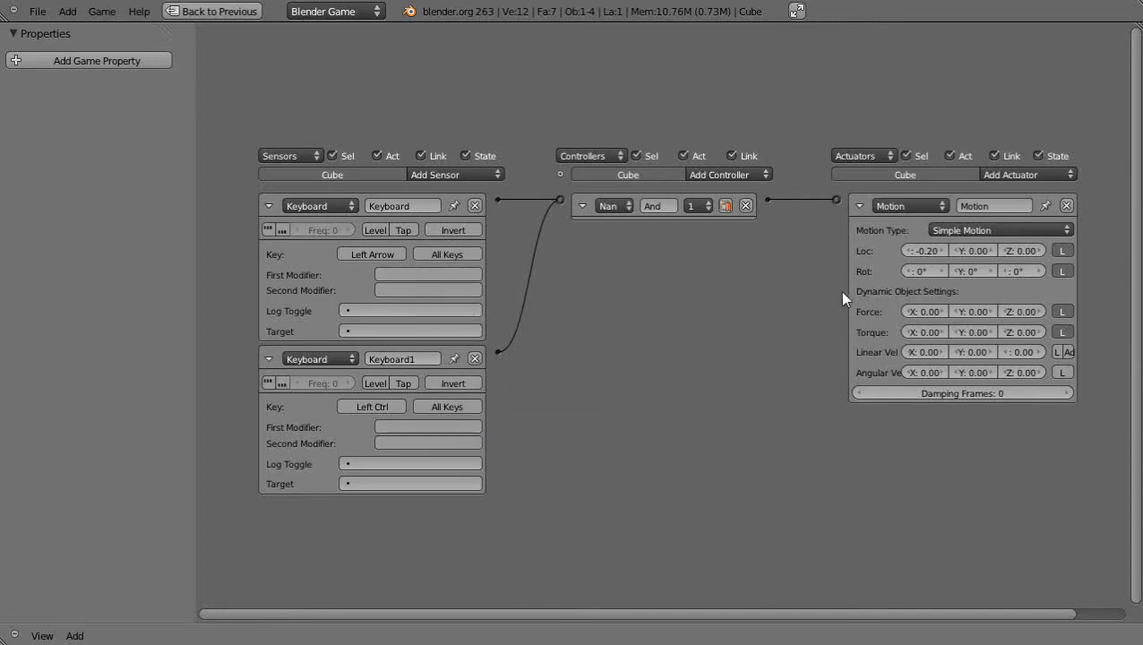
click(617, 206)
click(612, 206)
click(604, 206)
Step: Toggle the logic editor full-screen, browse the Add Sensor types, then restore the Game Logic layout
key(ctrl+Up)
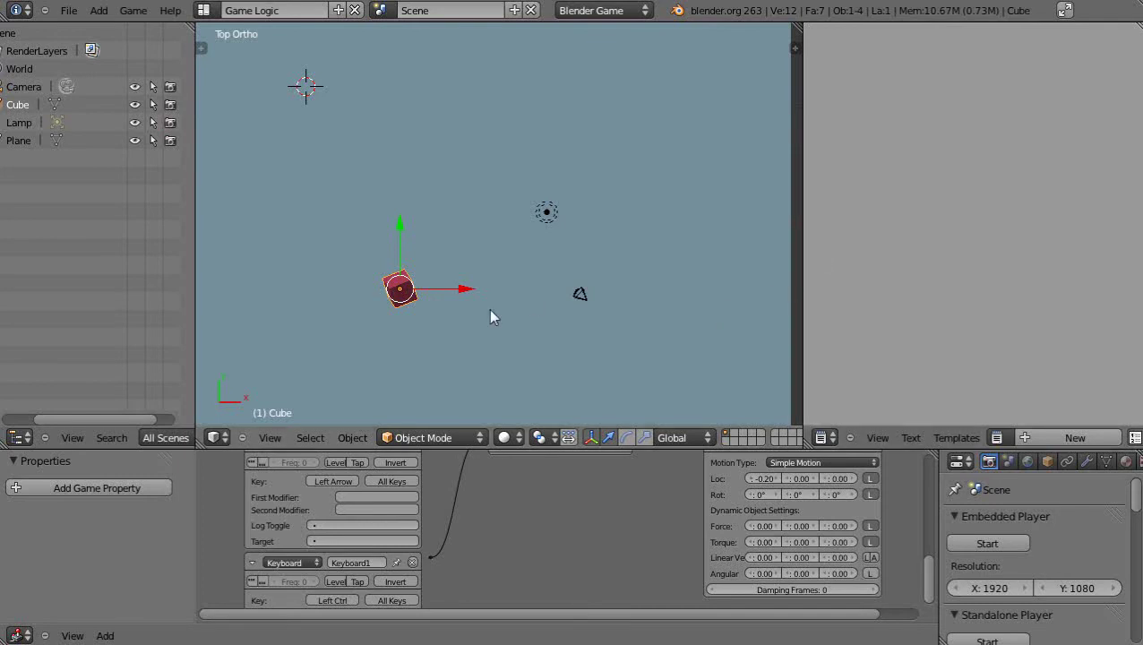
scroll(591, 542, down, 2)
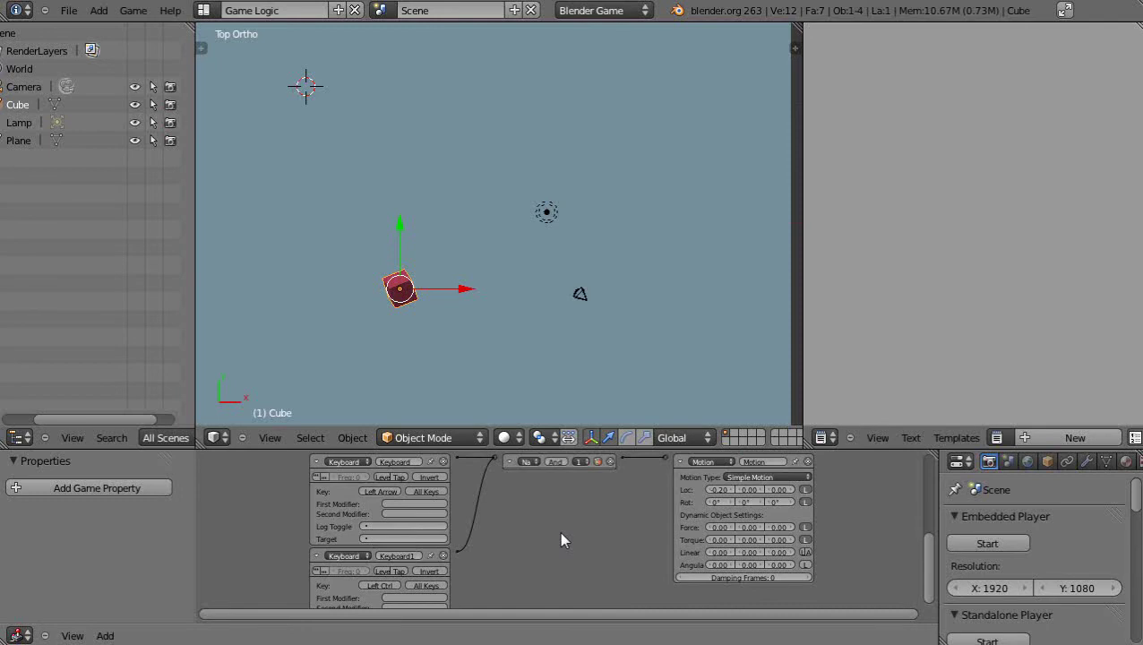
key(ctrl+Up)
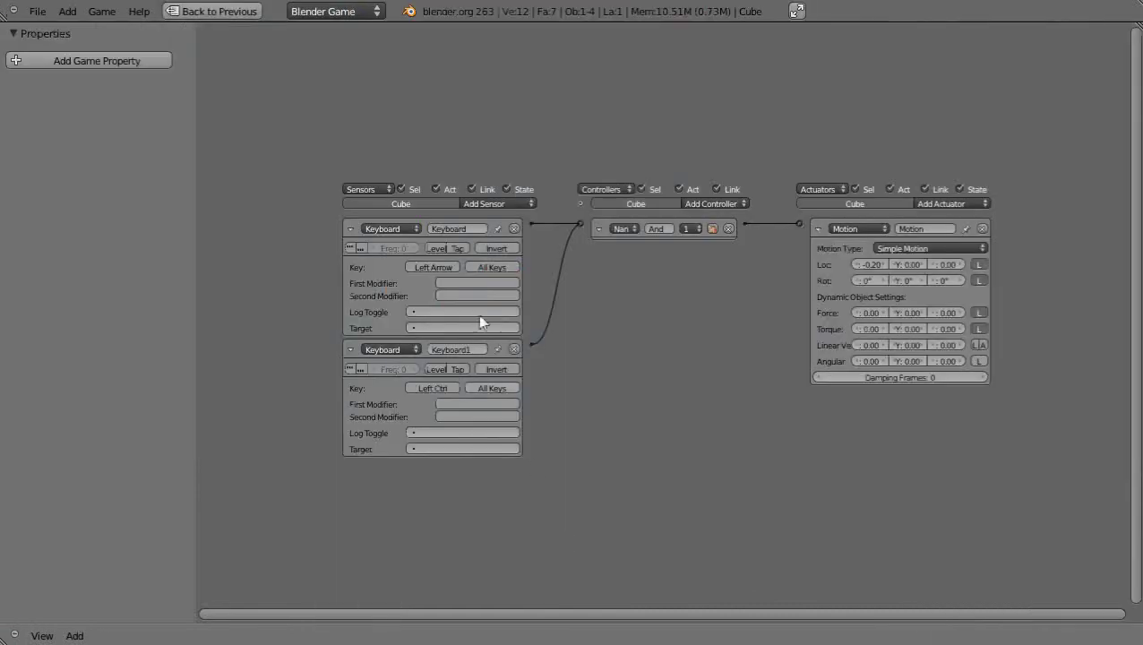
scroll(475, 311, up, 3)
click(413, 154)
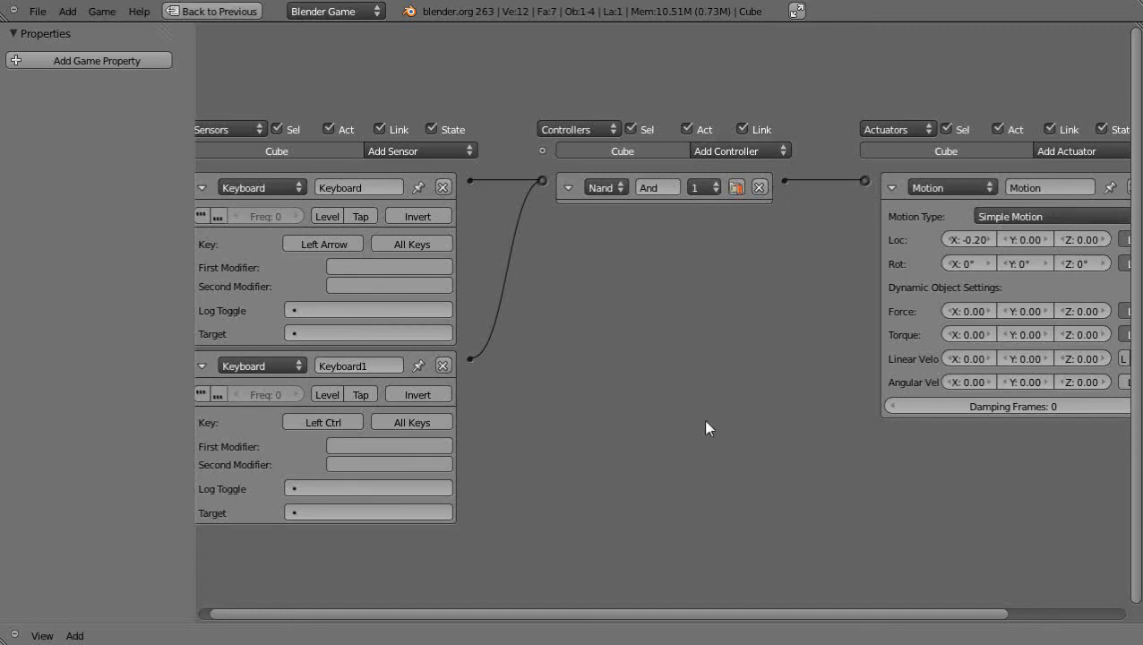
scroll(712, 398, down, 2)
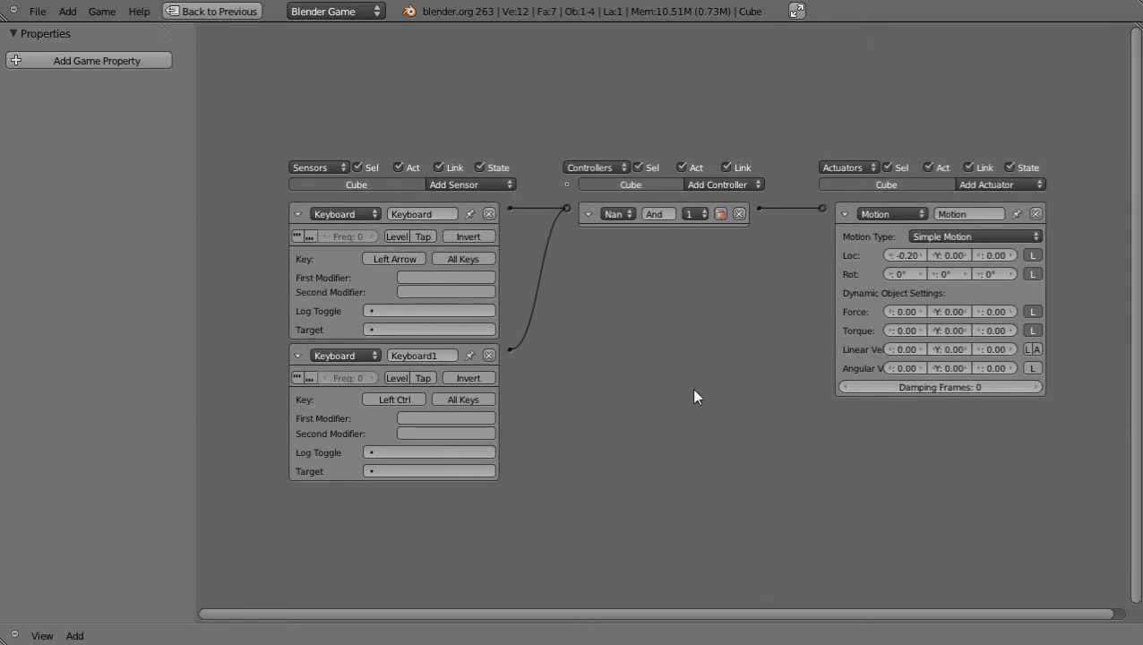
scroll(694, 391, up, 1)
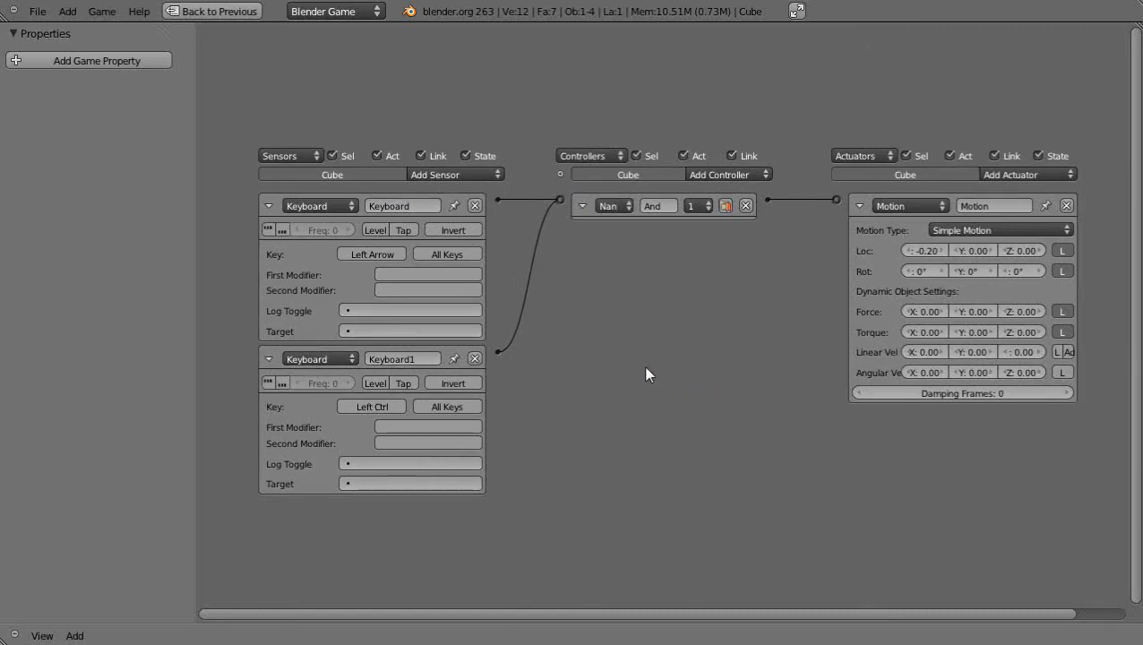
key(ctrl+Up)
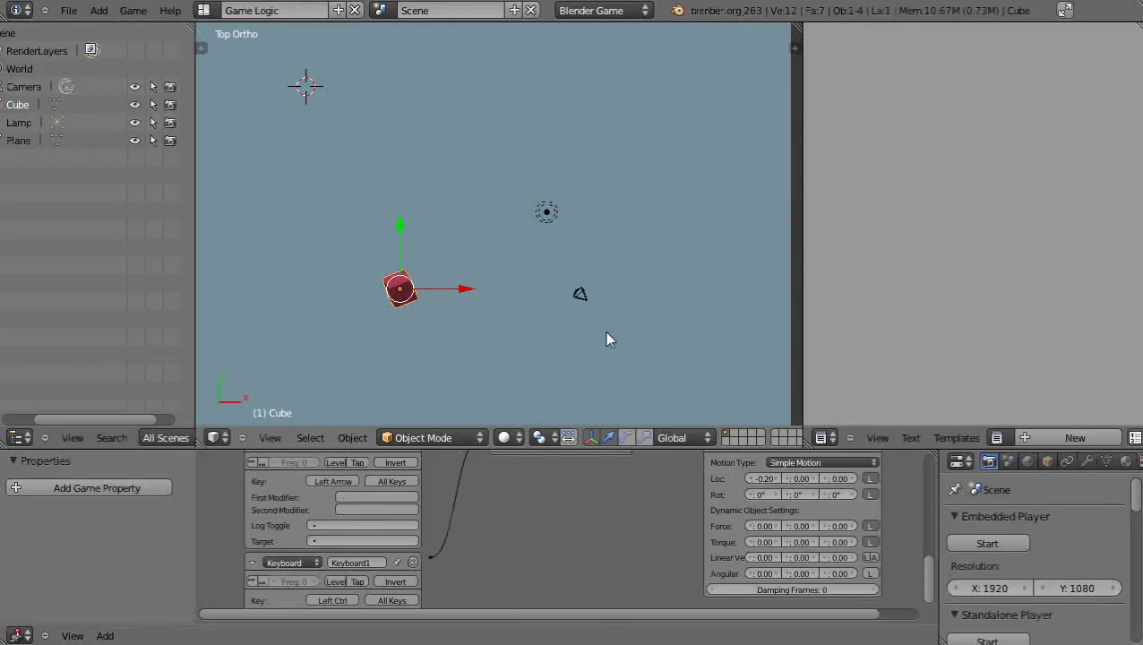
Step: Switch to the Default screen layout and orbit the perspective view of the plane and red cube
click(203, 10)
click(220, 73)
scroll(556, 320, down, 3)
scroll(605, 360, up, 2)
middle_drag(605, 360, 511, 364)
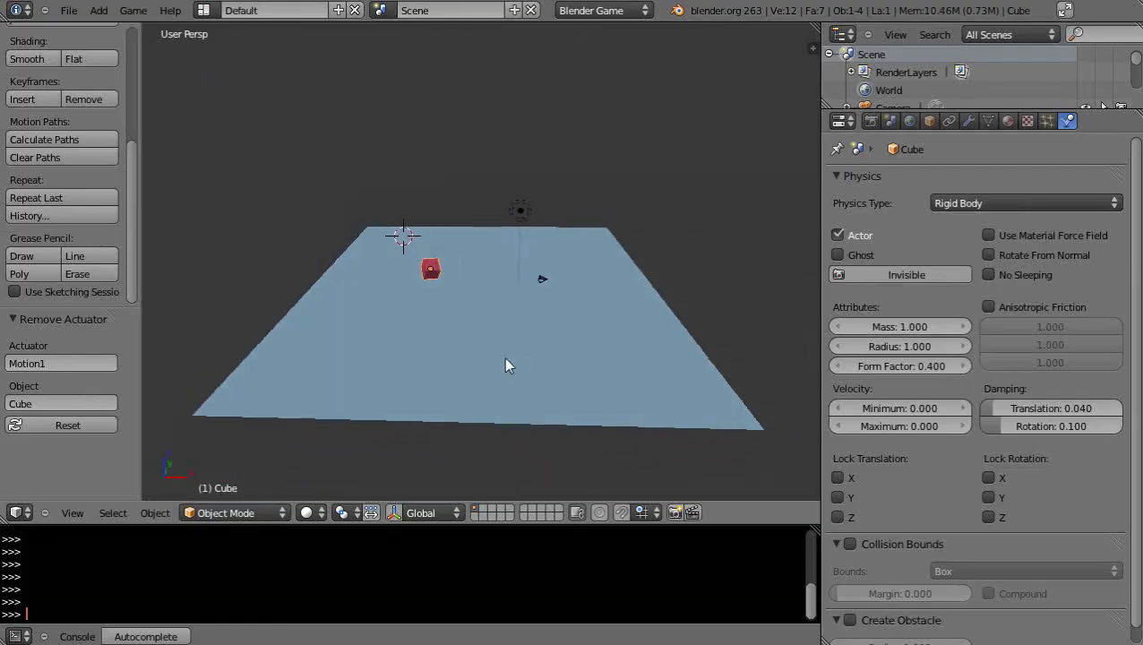
scroll(512, 365, up, 3)
scroll(525, 373, down, 3)
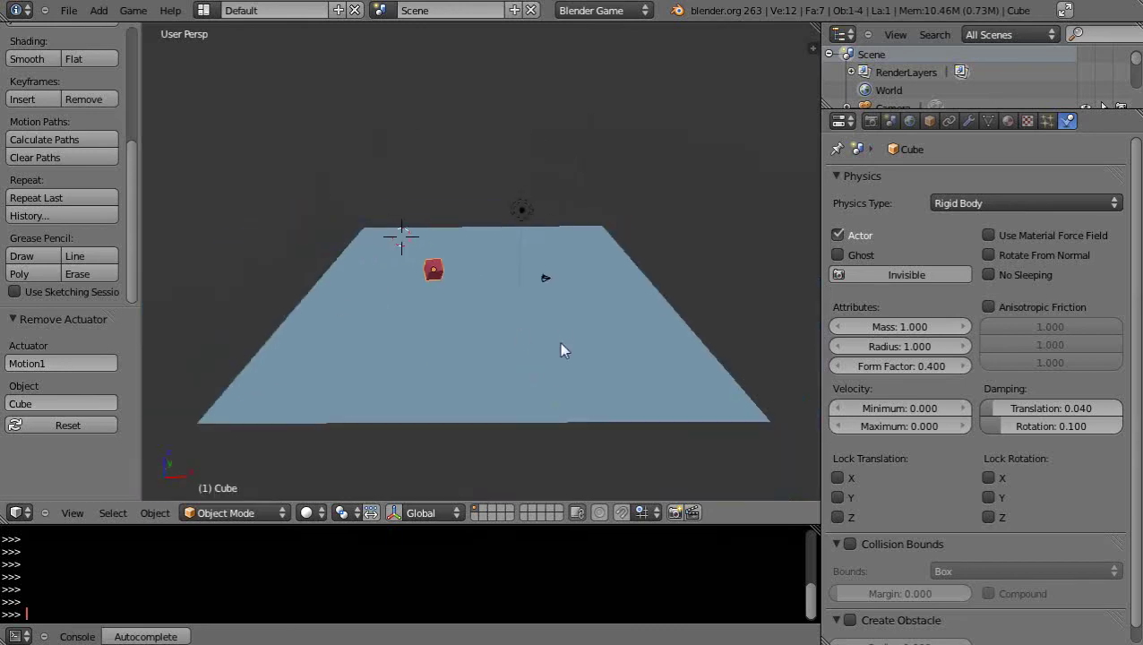
Step: Set viewport shading to Texture and orbit to a lower angle over the darkened plane
click(306, 513)
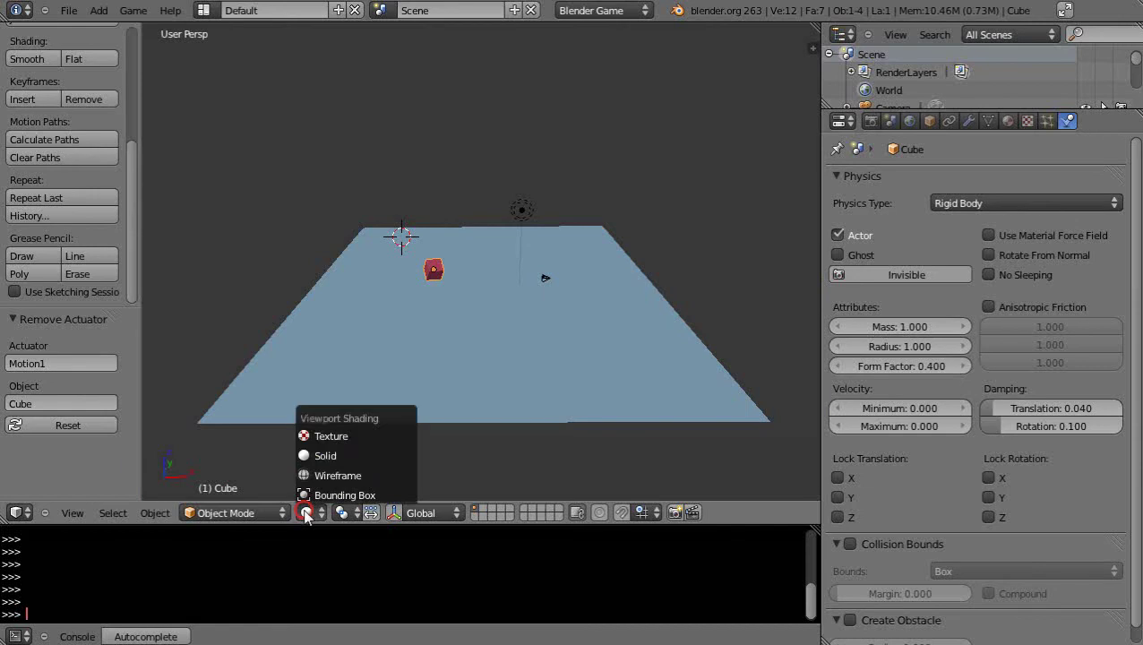
click(318, 437)
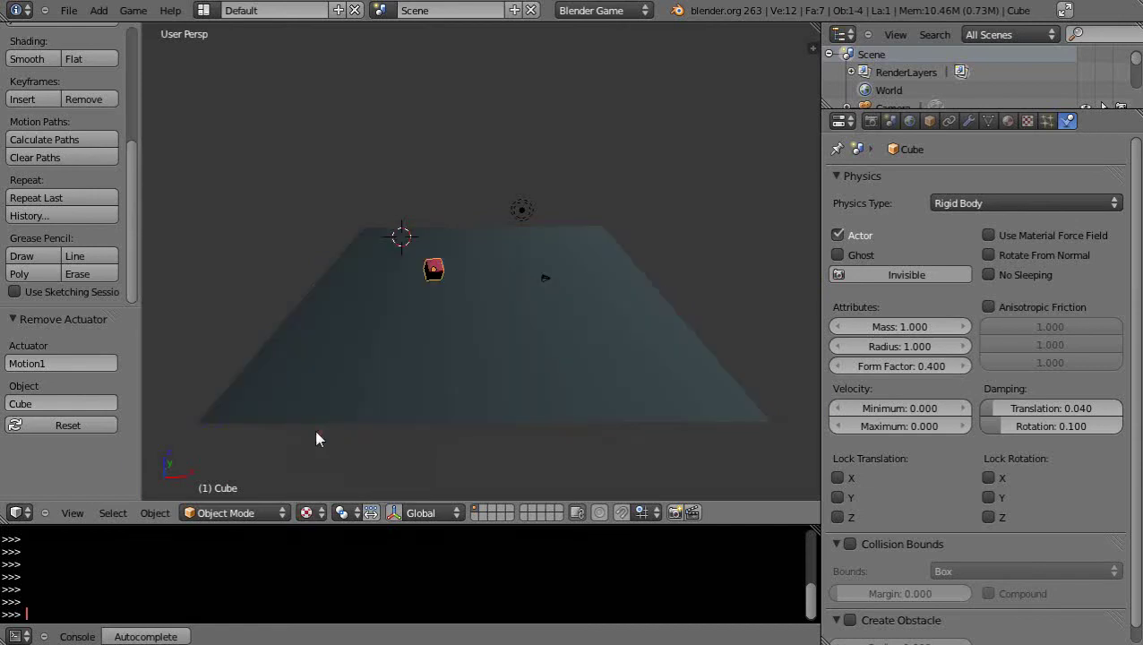
scroll(439, 365, up, 2)
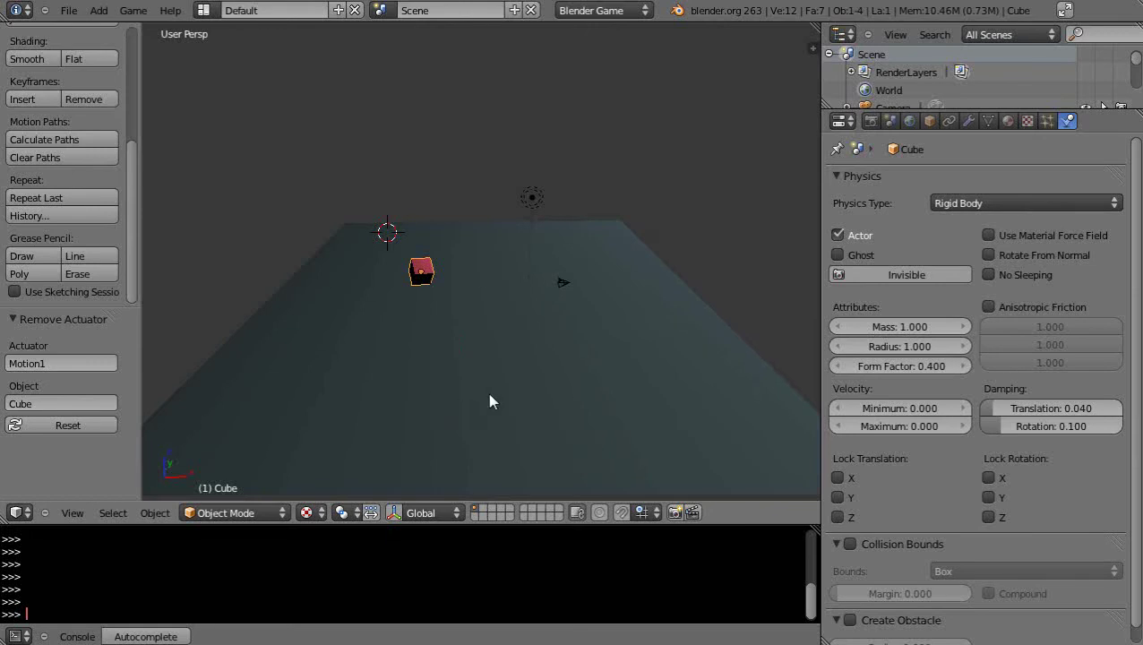
mouse_move(490, 401)
middle_down()
mouse_move(463, 380)
mouse_move(472, 401)
middle_up()
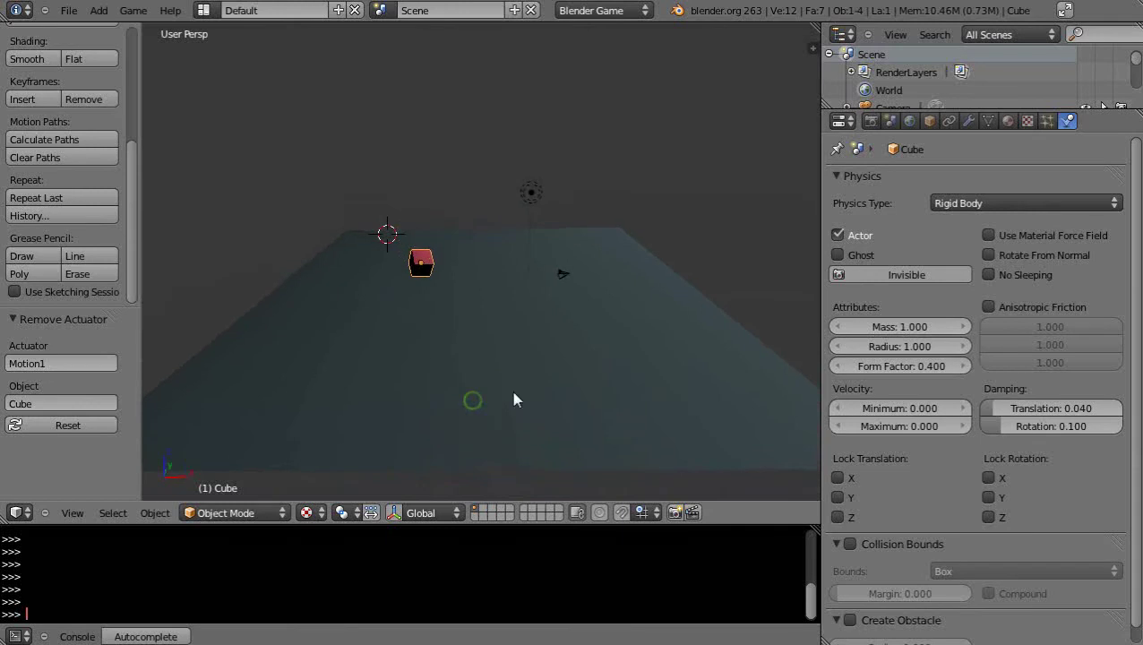
middle_drag(569, 309, 512, 320)
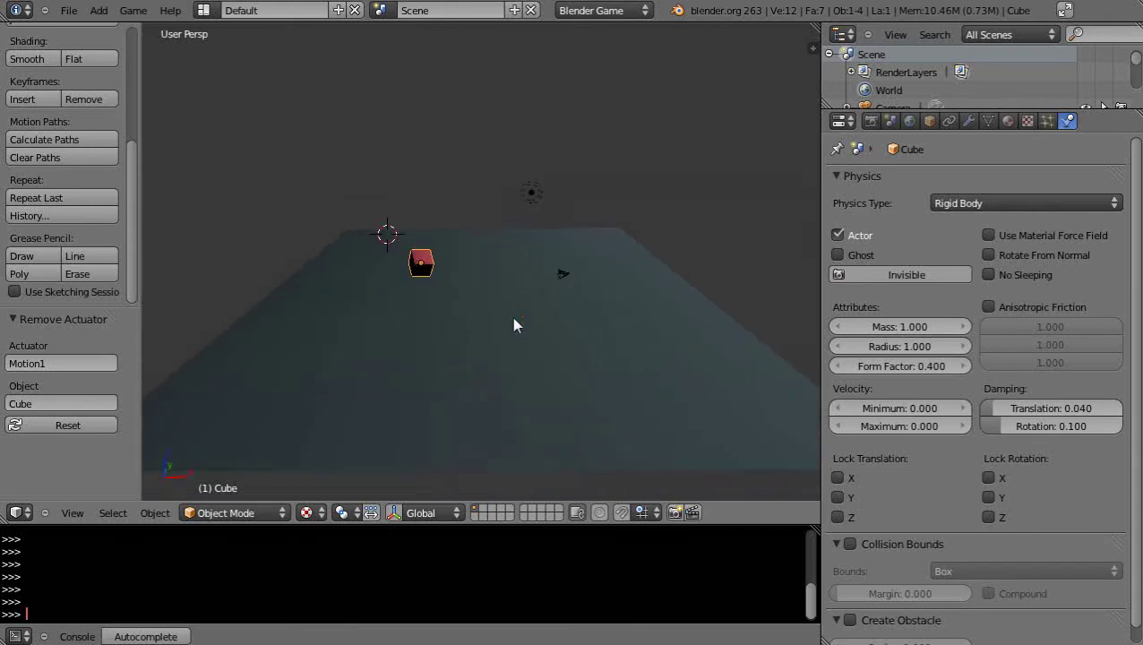
Step: Add a Spot lamp above the plane and tilt it about -21° on X toward the cube
click(348, 94)
key(shift+a)
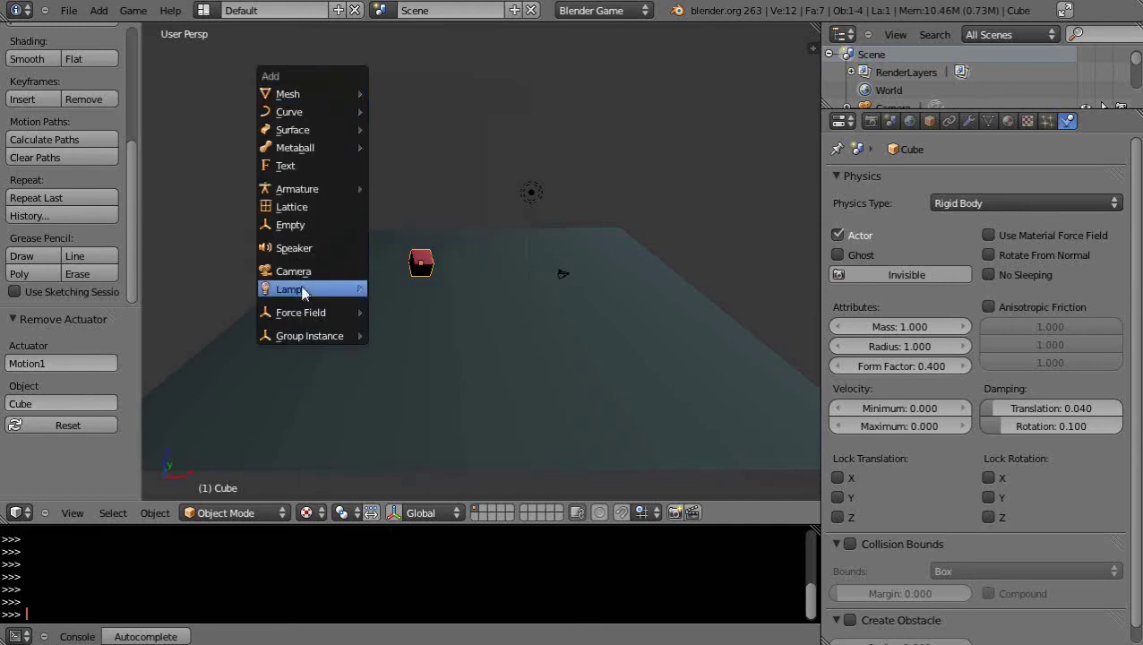
mouse_move(294, 291)
click(391, 329)
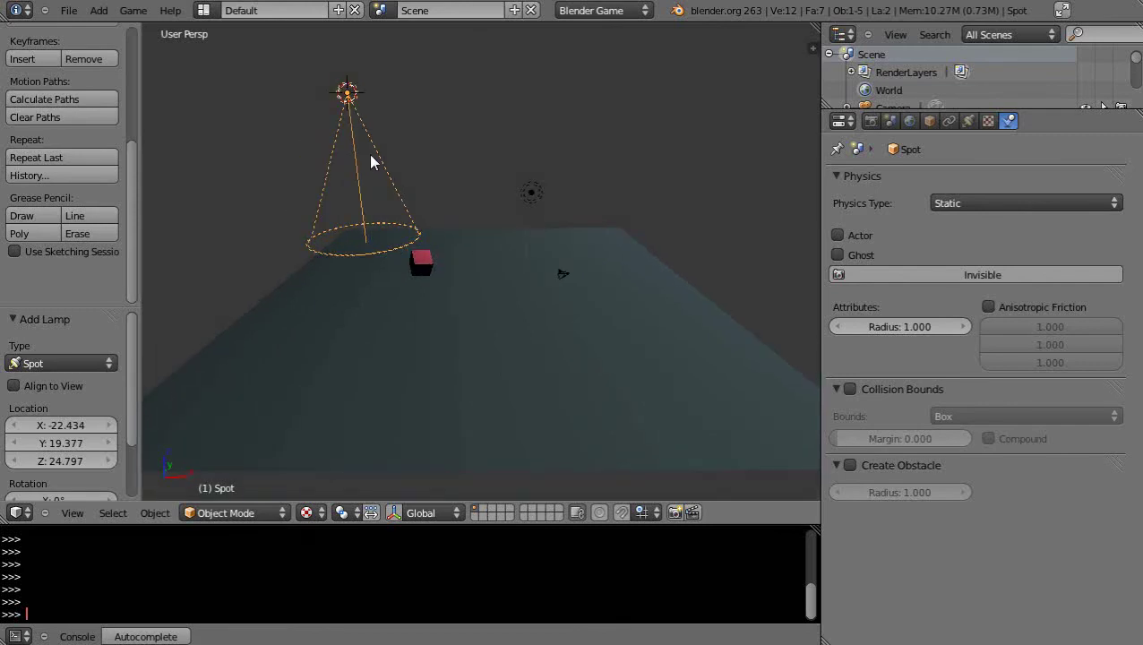
key(r)
key(r)
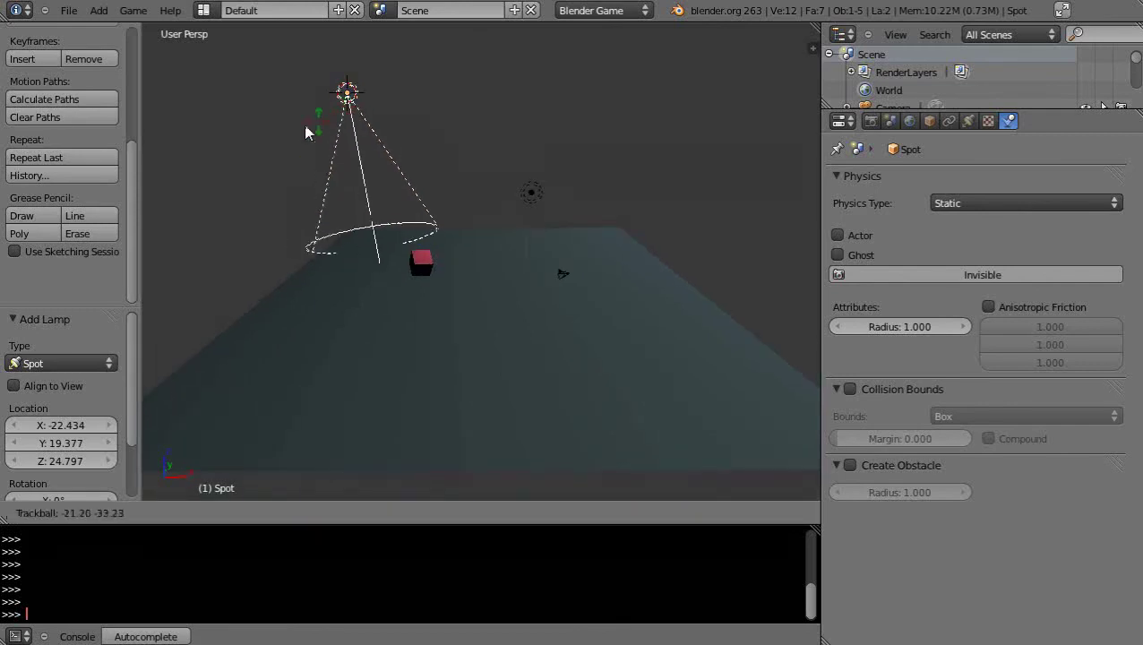
click(291, 124)
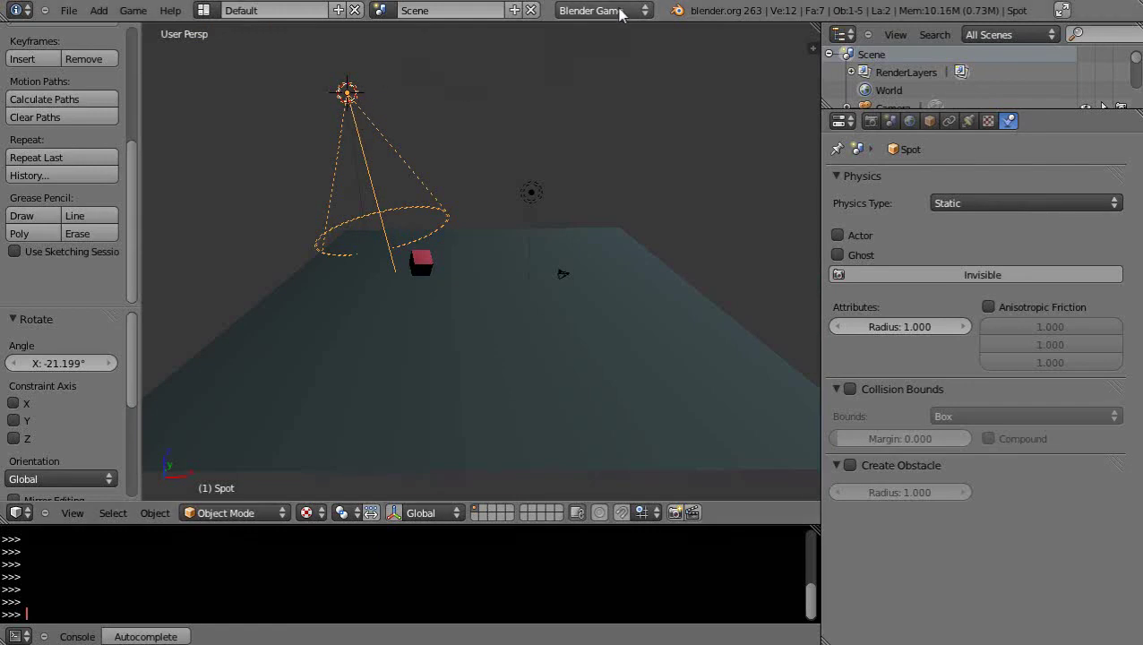
Step: Set the game shading to GLSL in the render settings
click(871, 123)
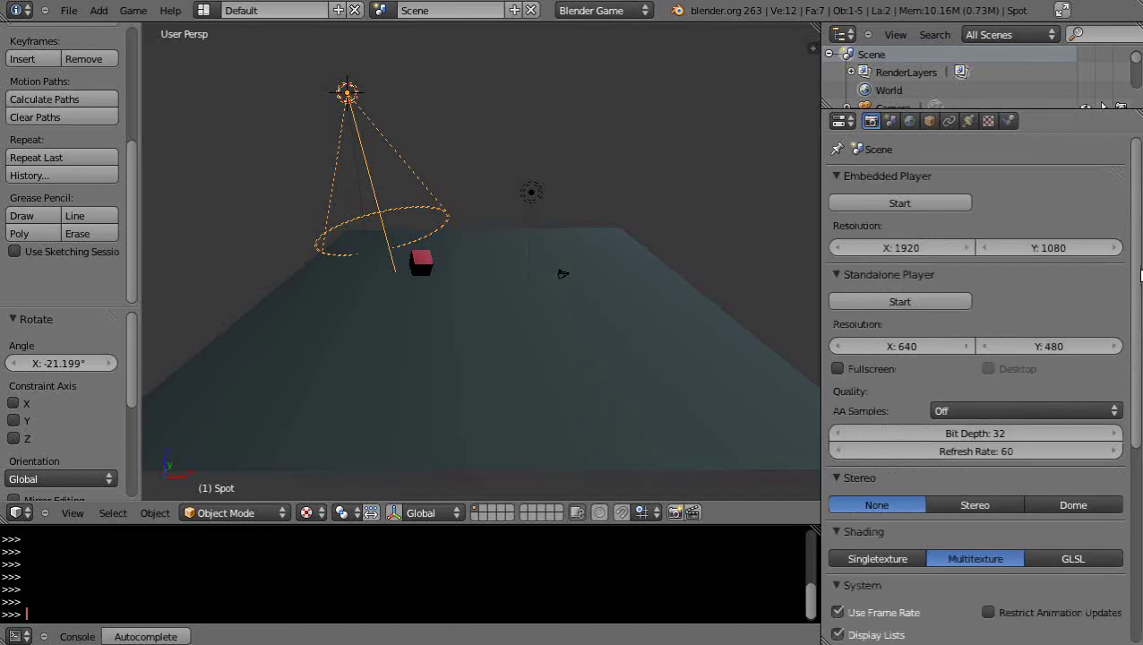
scroll(1134, 262, down, 9)
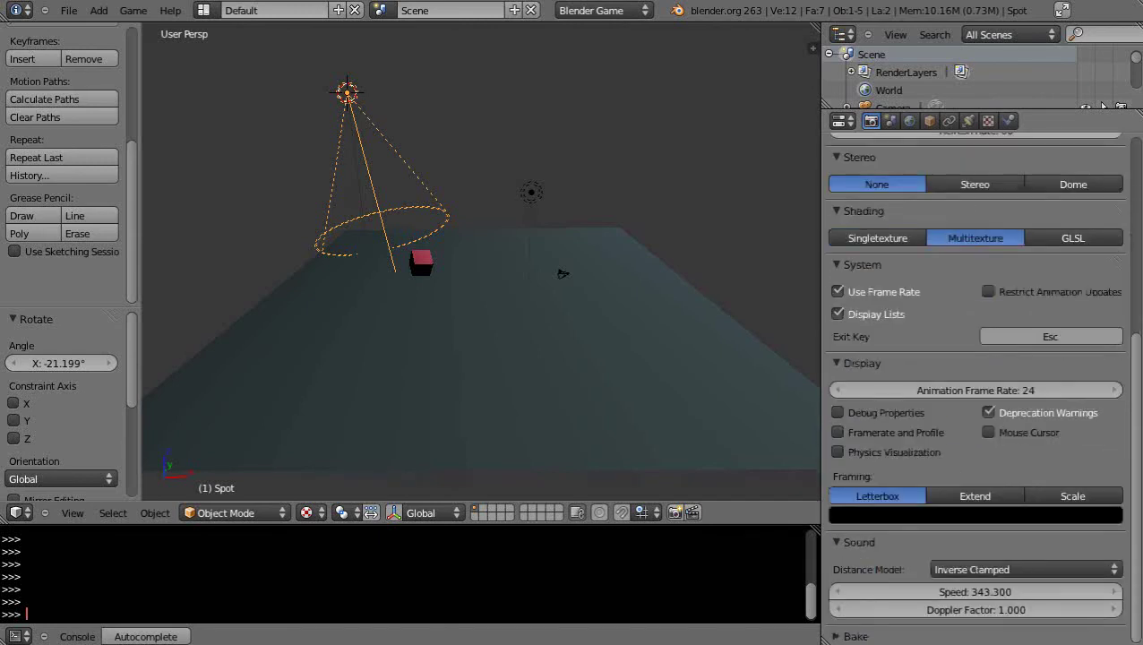
click(1074, 240)
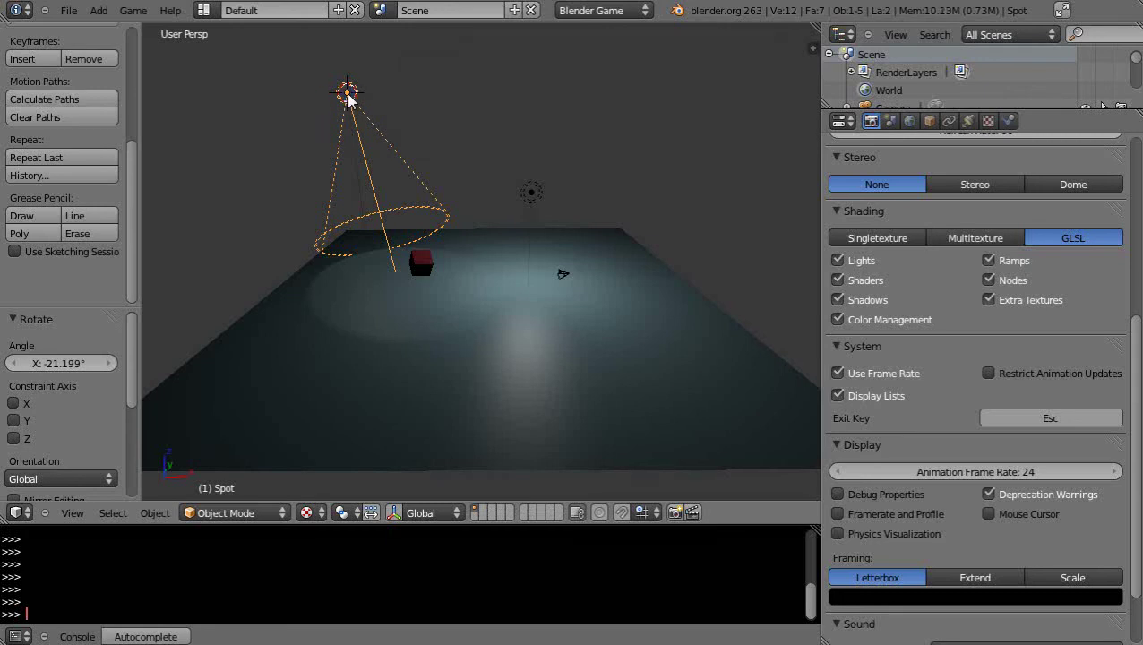
Step: Move the spot lamp up and right so its light pool falls beside the cube
mouse_move(348, 97)
middle_down()
mouse_move(358, 112)
mouse_move(344, 82)
mouse_move(348, 93)
middle_up()
middle_drag(421, 293, 554, 348)
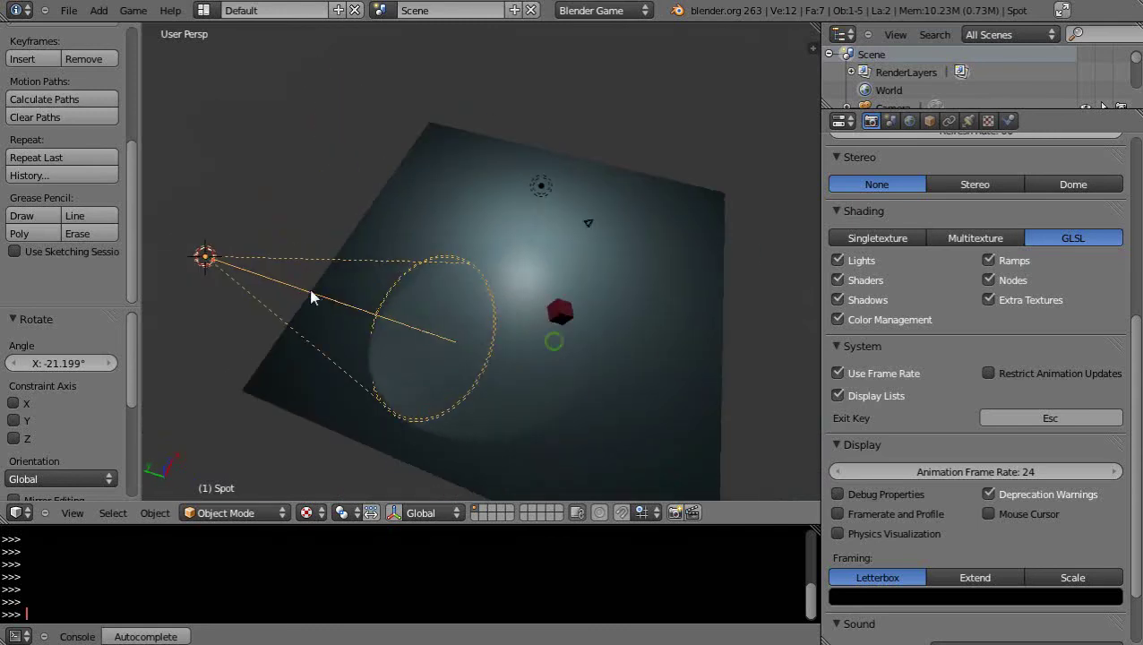
mouse_move(221, 271)
right_down()
mouse_move(378, 246)
mouse_move(352, 242)
mouse_move(377, 248)
right_up()
middle_drag(589, 391, 450, 326)
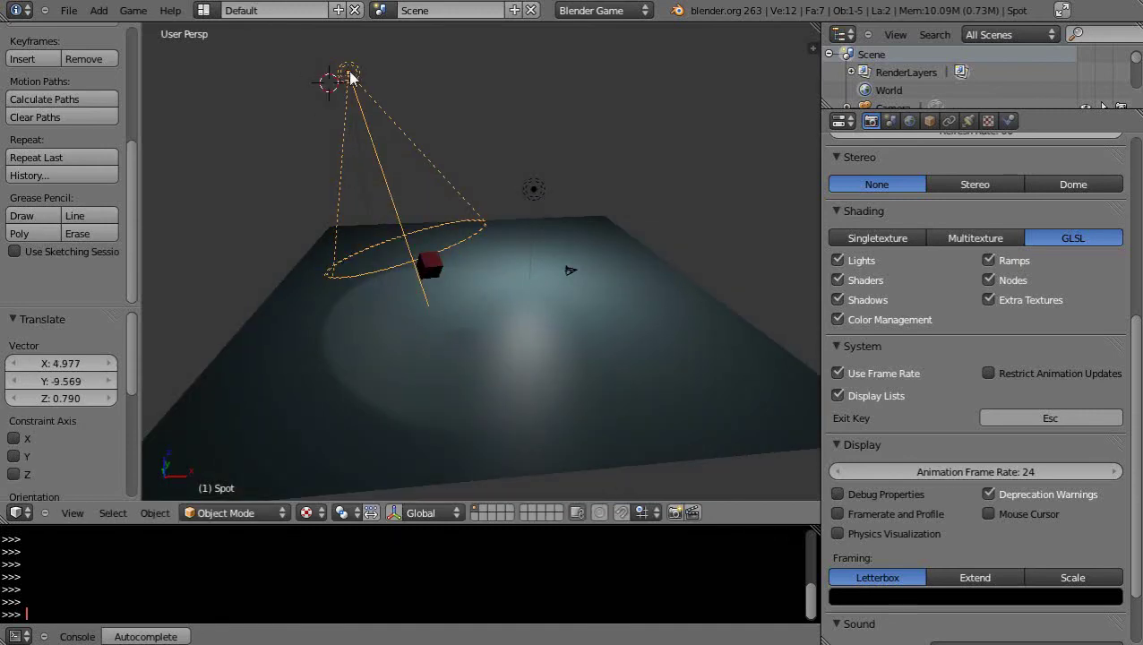
middle_drag(433, 333, 444, 276)
middle_drag(462, 315, 448, 197)
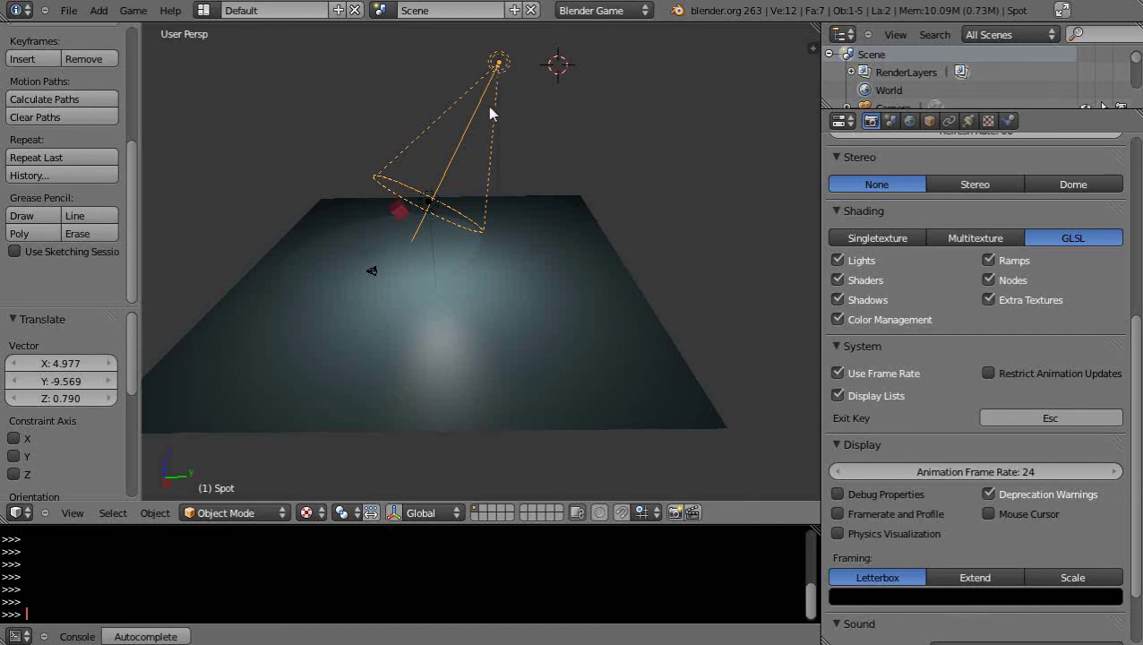
Step: Snap the 3D cursor to the spot lamp, then move the lamp 14.804 along Y
key(shift+s)
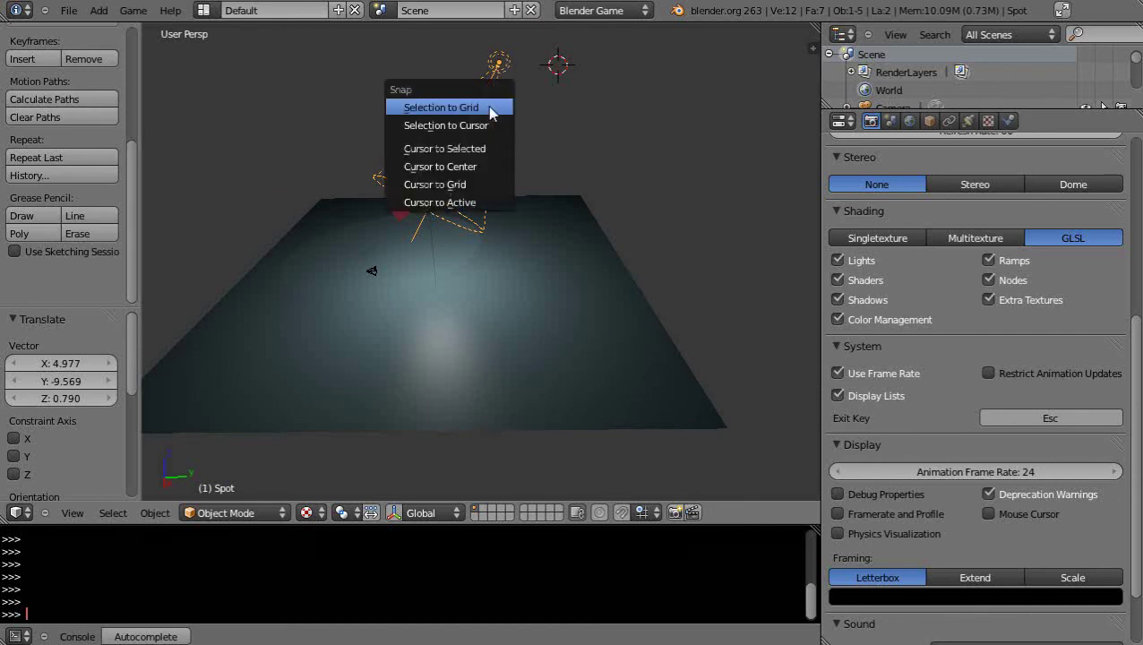
click(456, 149)
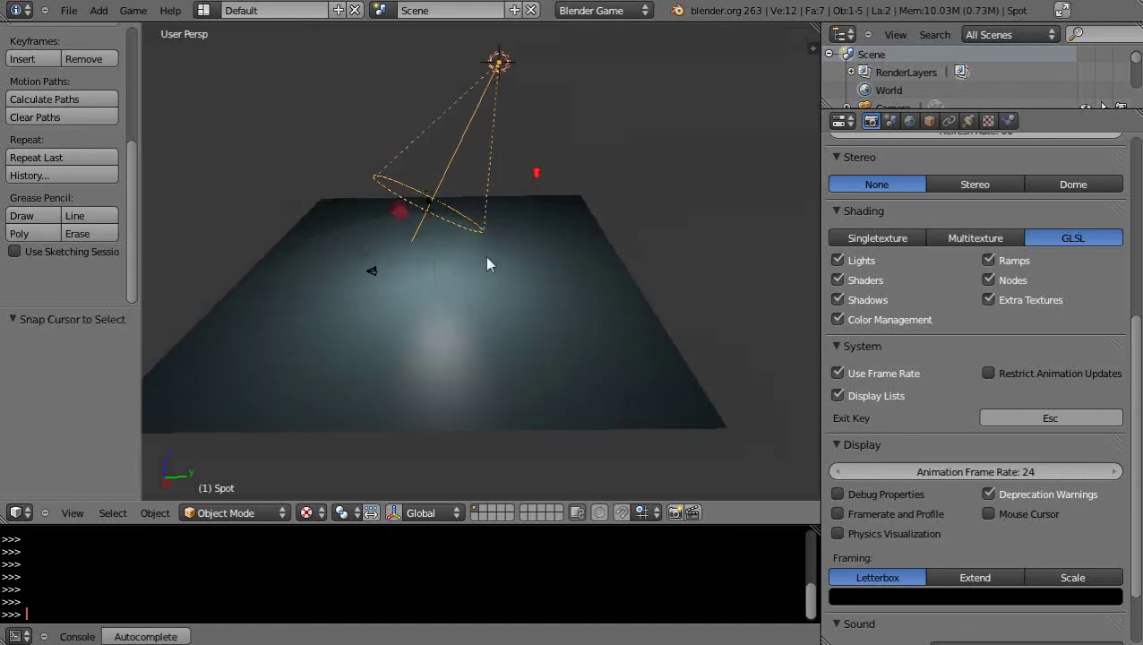
click(394, 512)
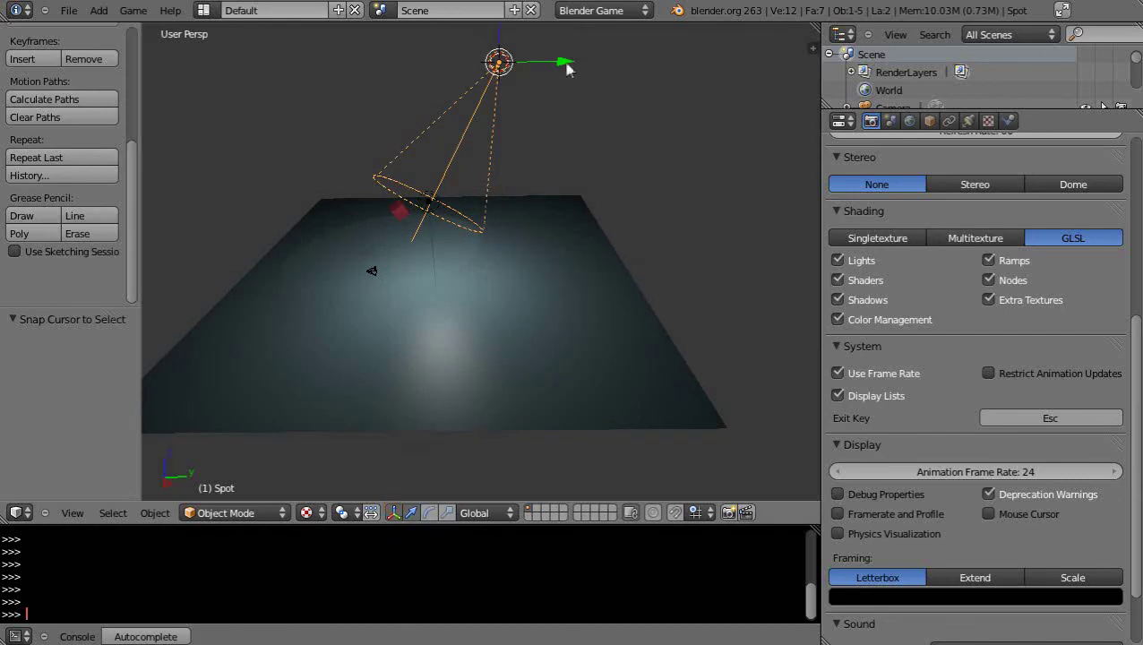
drag(565, 62, 656, 79)
middle_drag(564, 223, 648, 227)
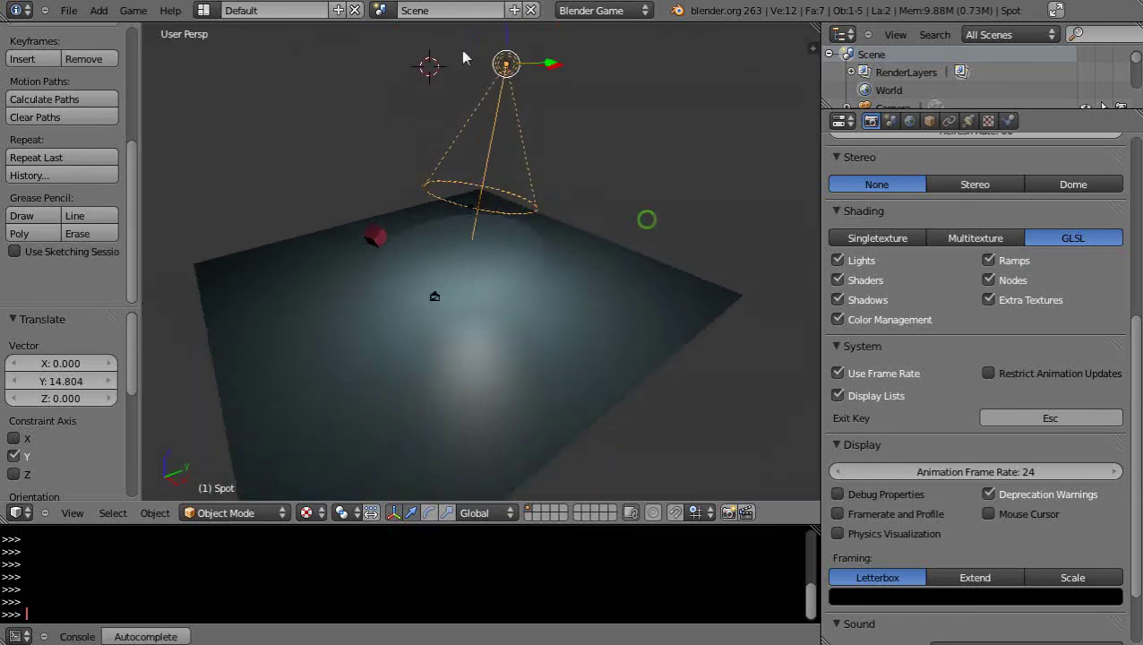
middle_drag(464, 53, 519, 201)
Step: Duplicate the spot lamp as Spot.001 and move the copy along Y across the plane
key(shift+d)
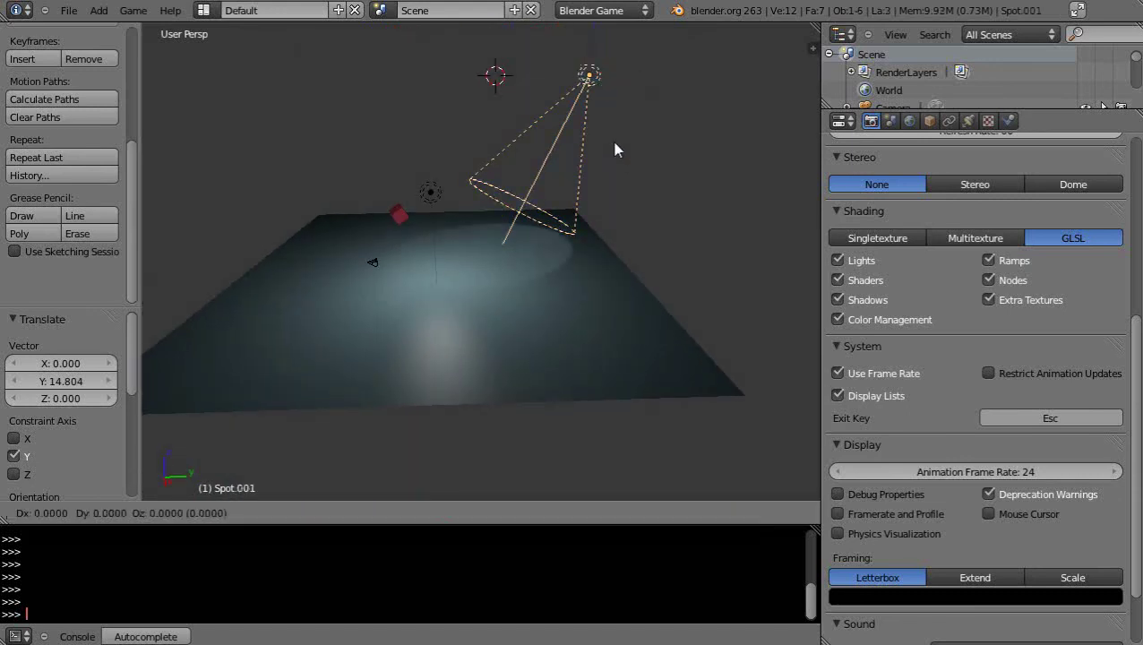
key(y)
click(393, 157)
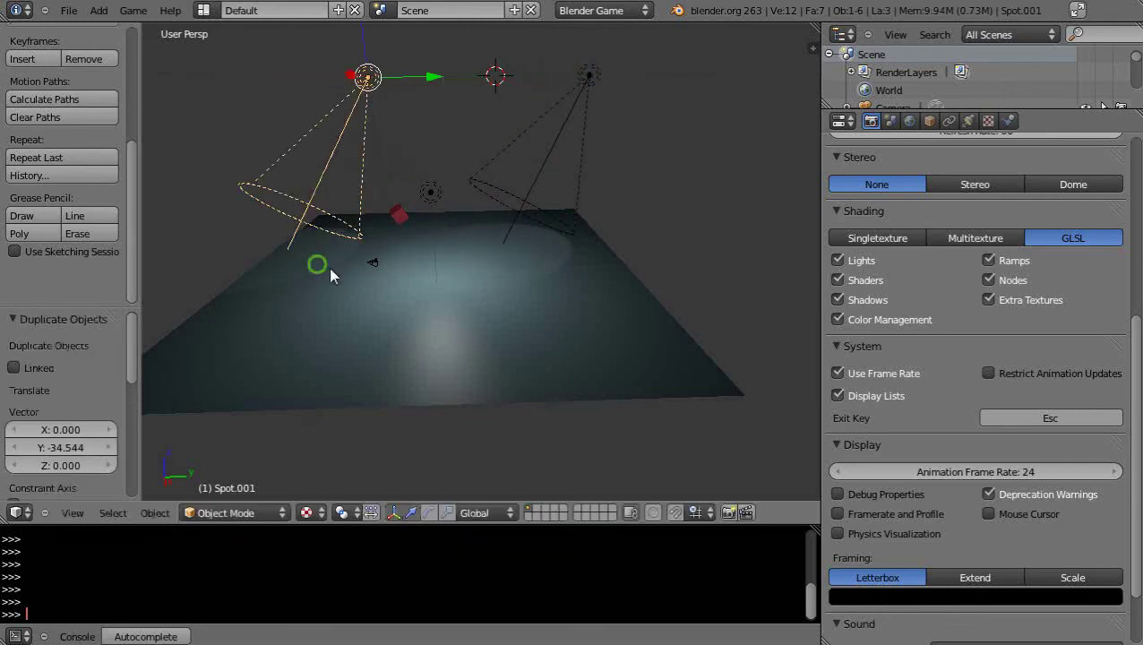
middle_drag(378, 281, 686, 291)
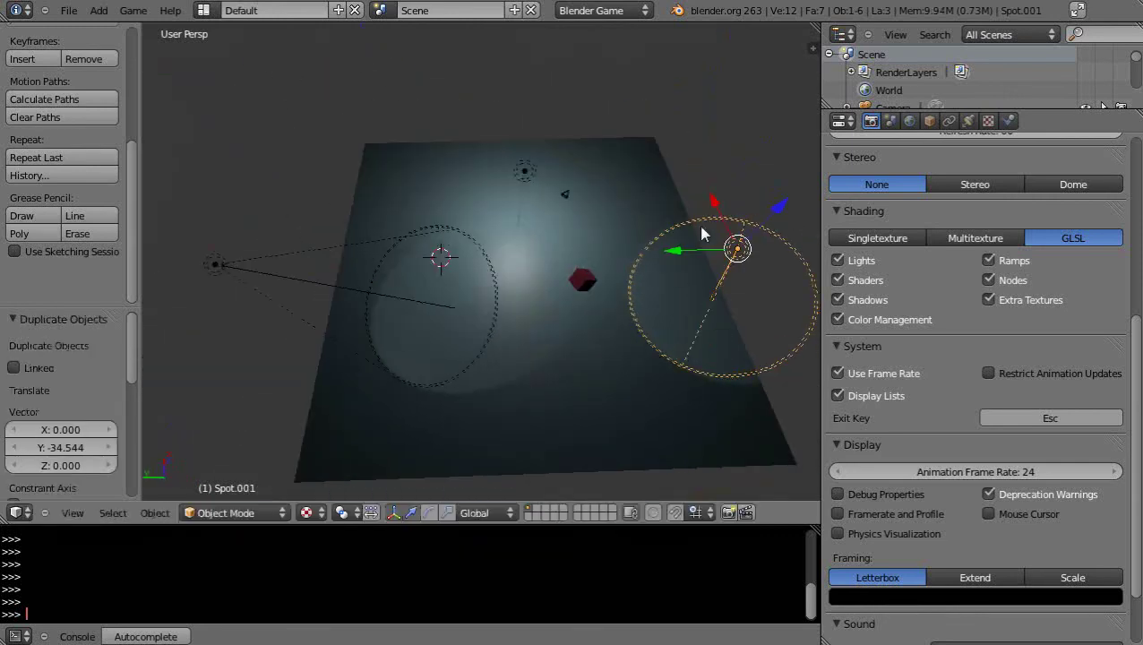
Step: Rotate Spot.001 about Z and shift it -5.684 along X so it also lights the cube
key(r)
key(z)
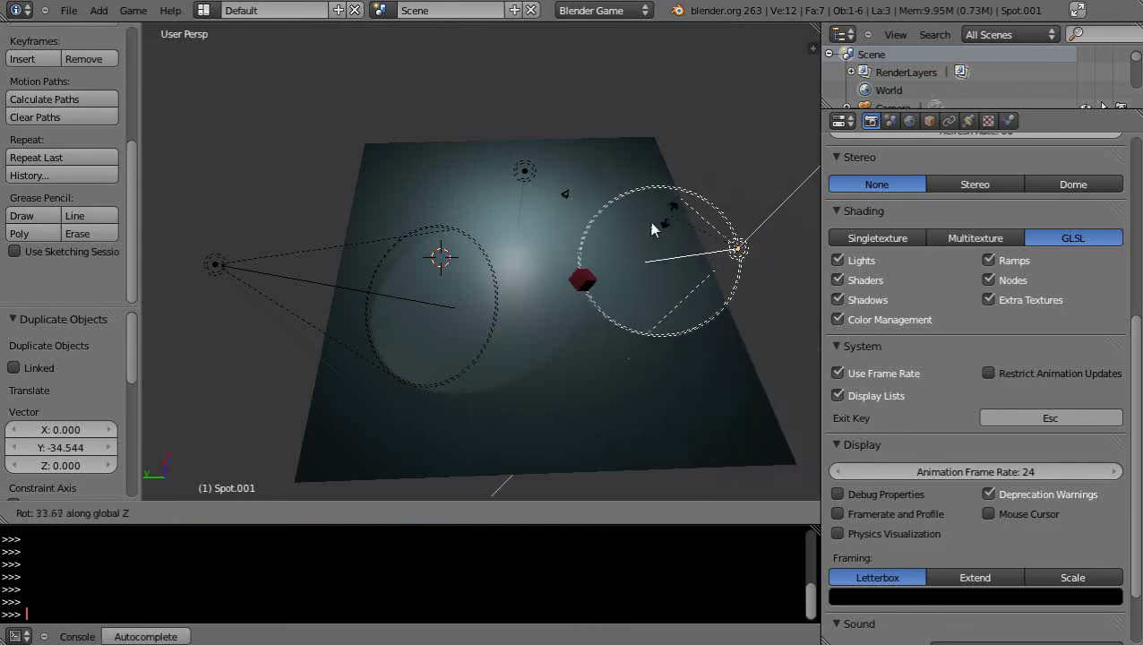
click(537, 255)
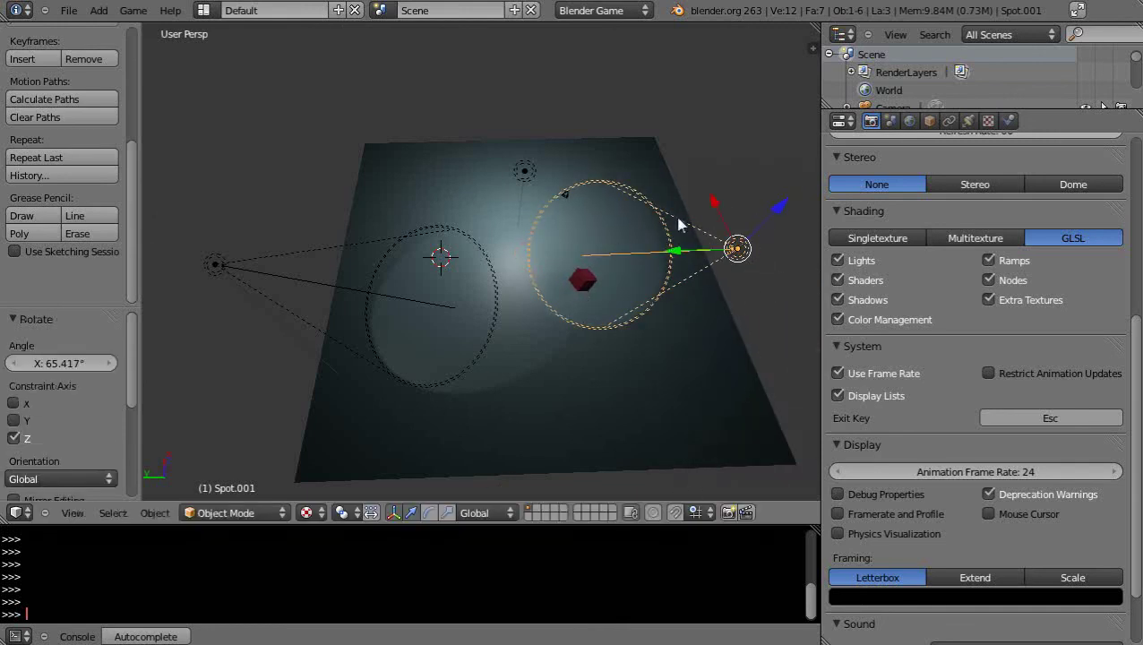
drag(712, 220, 734, 318)
middle_drag(734, 318, 374, 205)
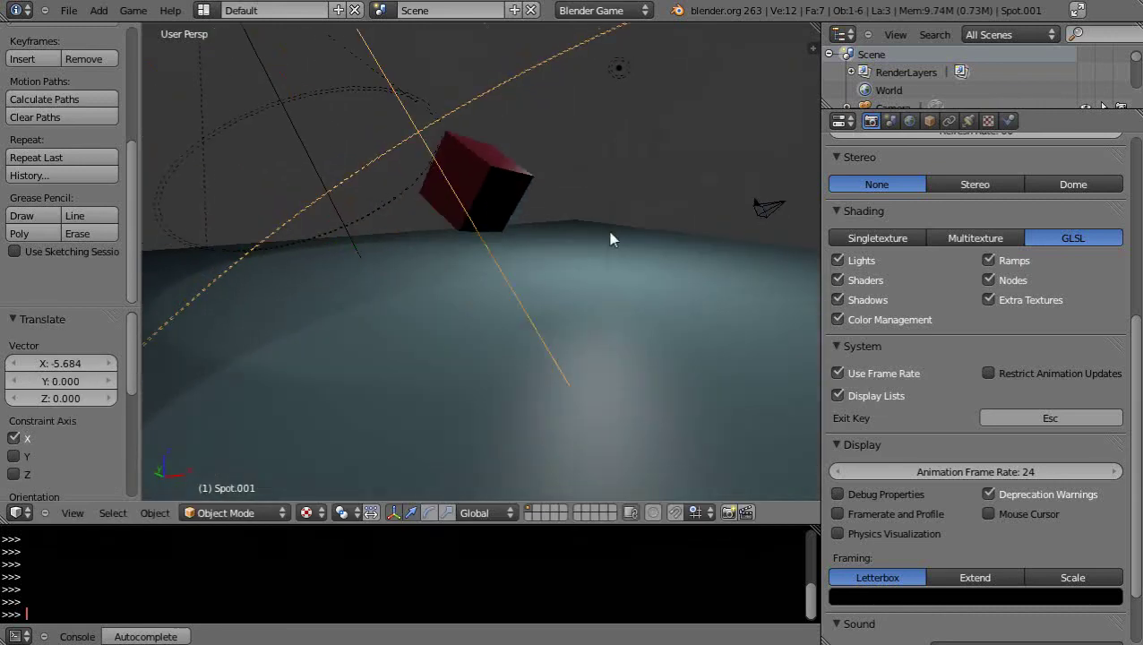
middle_drag(625, 245, 477, 253)
scroll(484, 269, down, 6)
mouse_move(494, 317)
middle_down()
mouse_move(436, 282)
mouse_move(529, 359)
mouse_move(511, 358)
mouse_move(519, 376)
mouse_move(516, 320)
middle_up()
scroll(511, 352, up, 5)
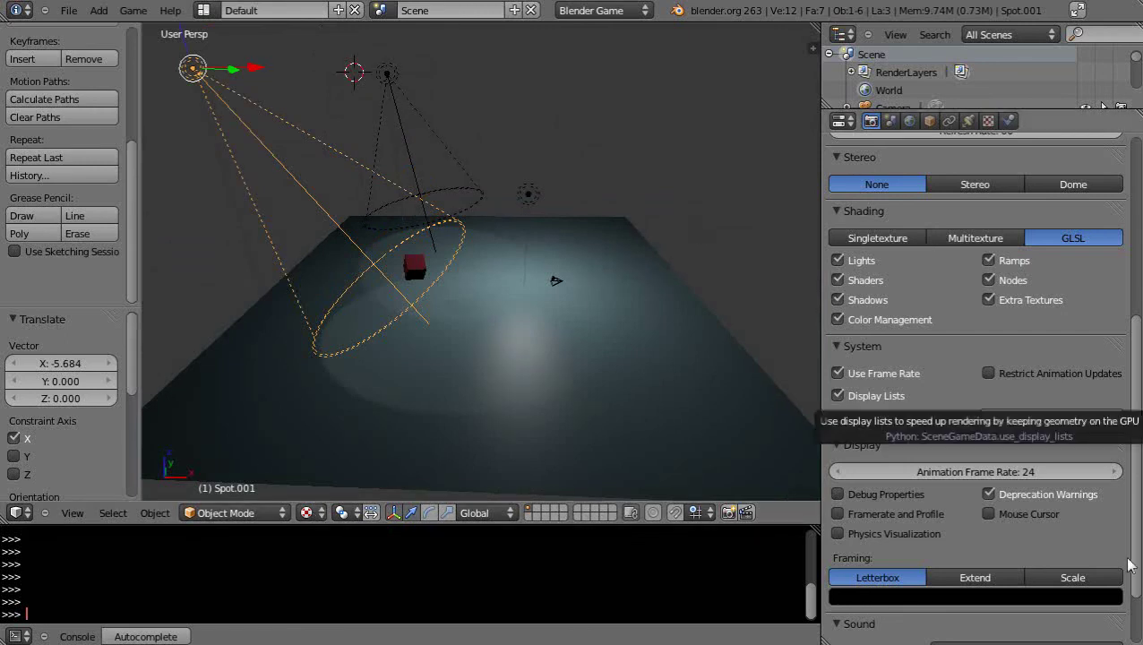
middle_drag(567, 263, 567, 343)
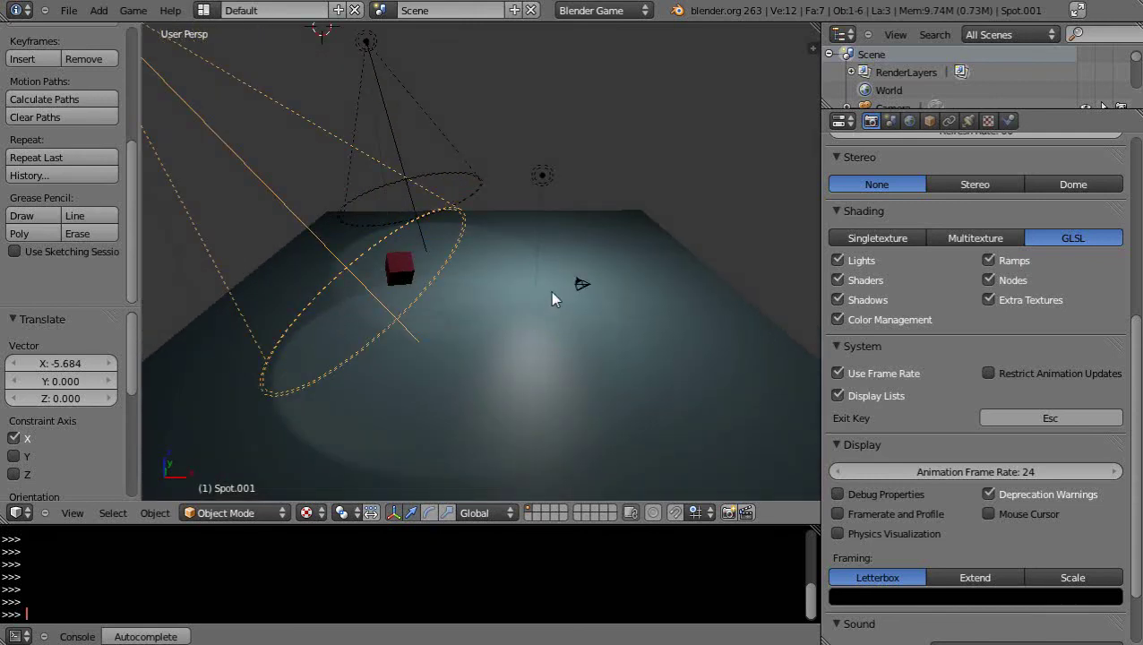
Step: Test-run the game with P, stop it with Esc, and select the red cube
key(p)
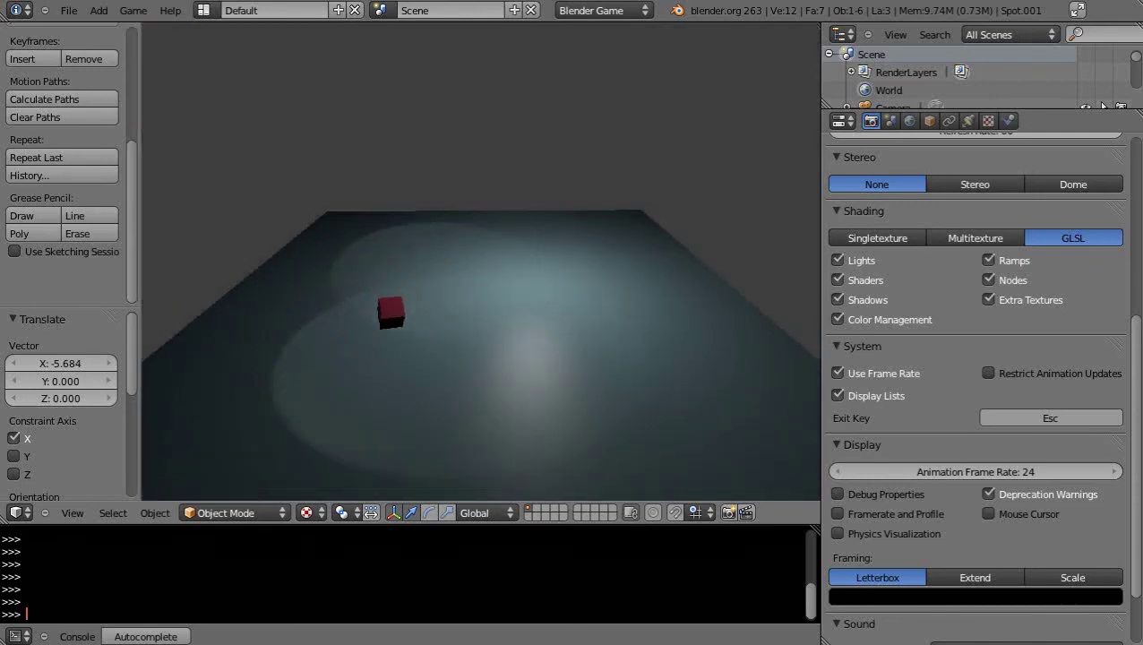
key(Escape)
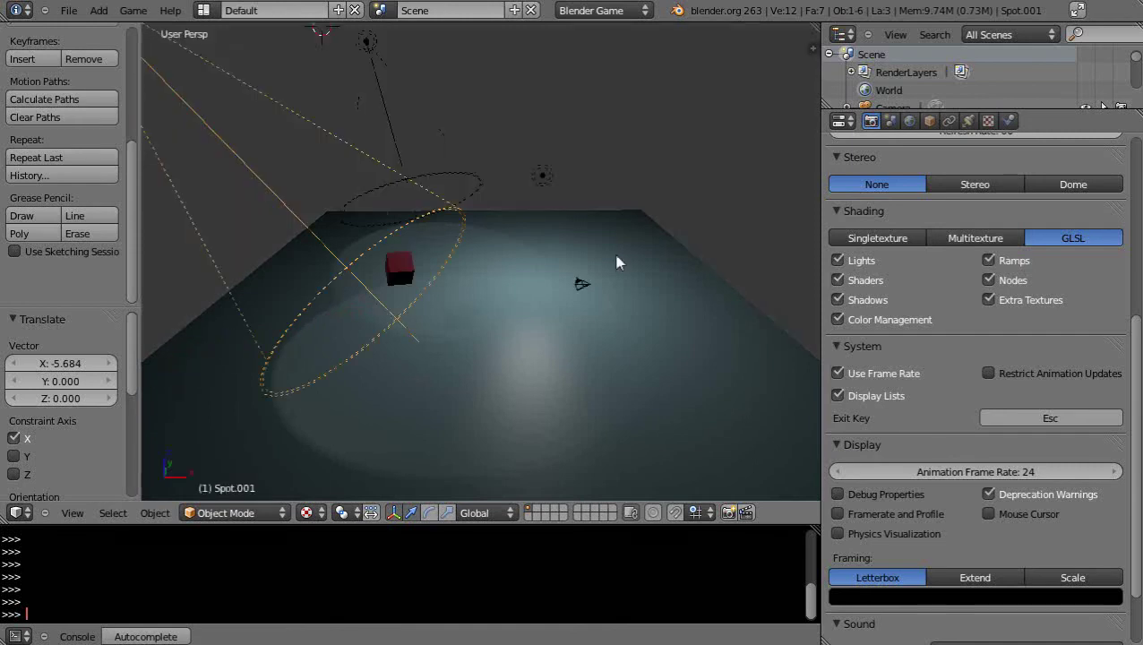
scroll(600, 293, down, 3)
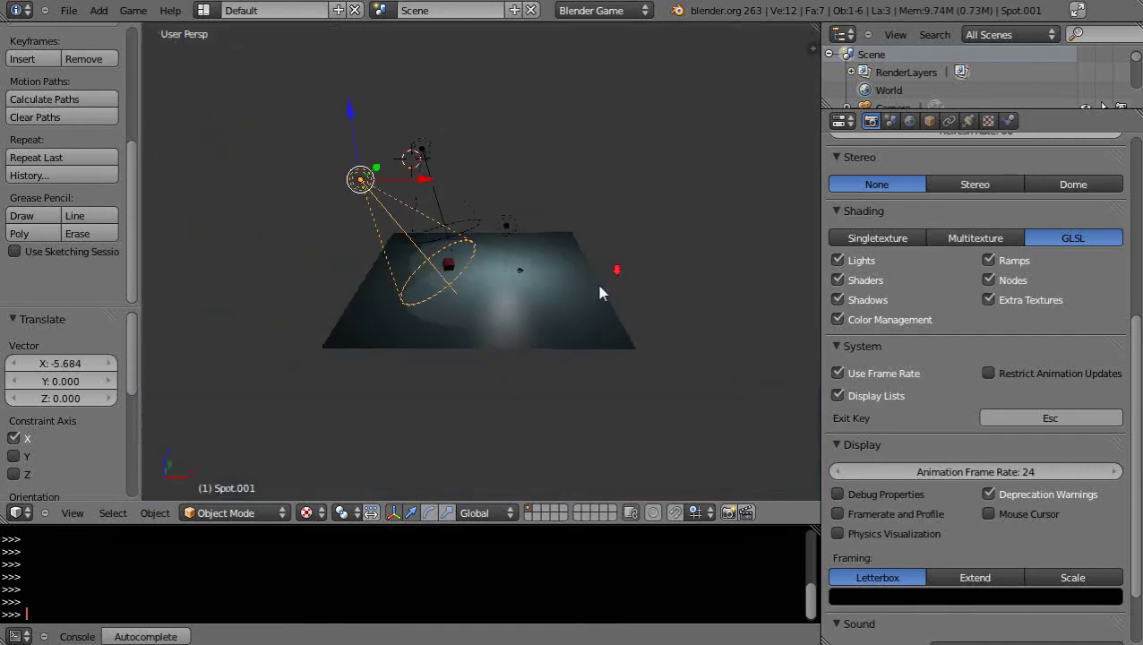
right_click(448, 266)
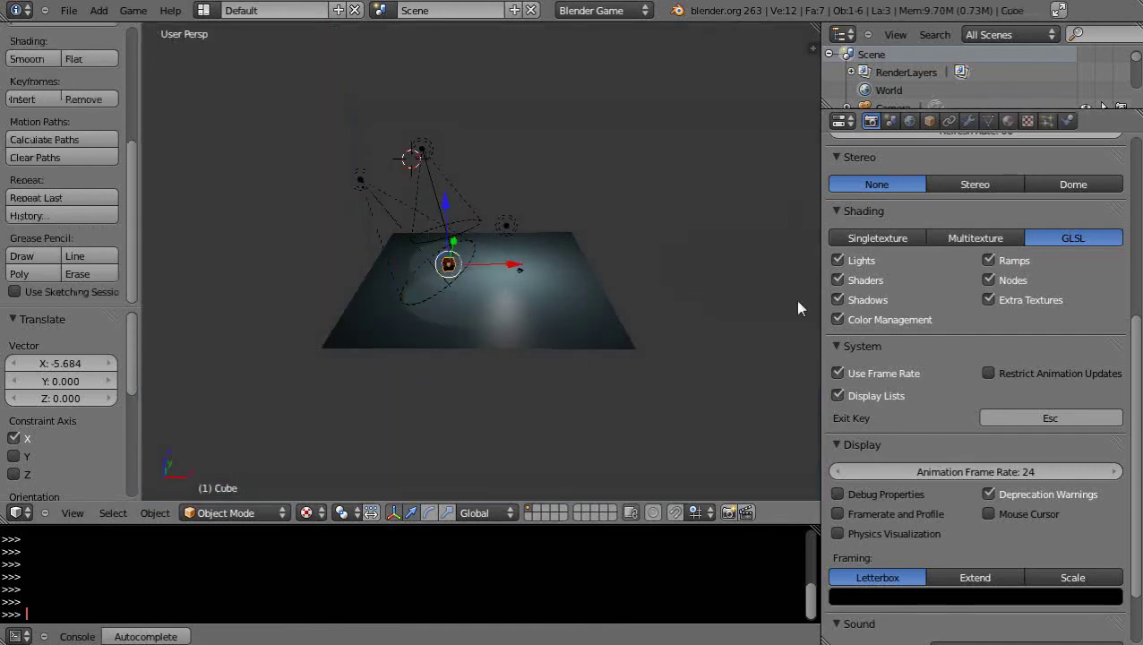
click(1068, 122)
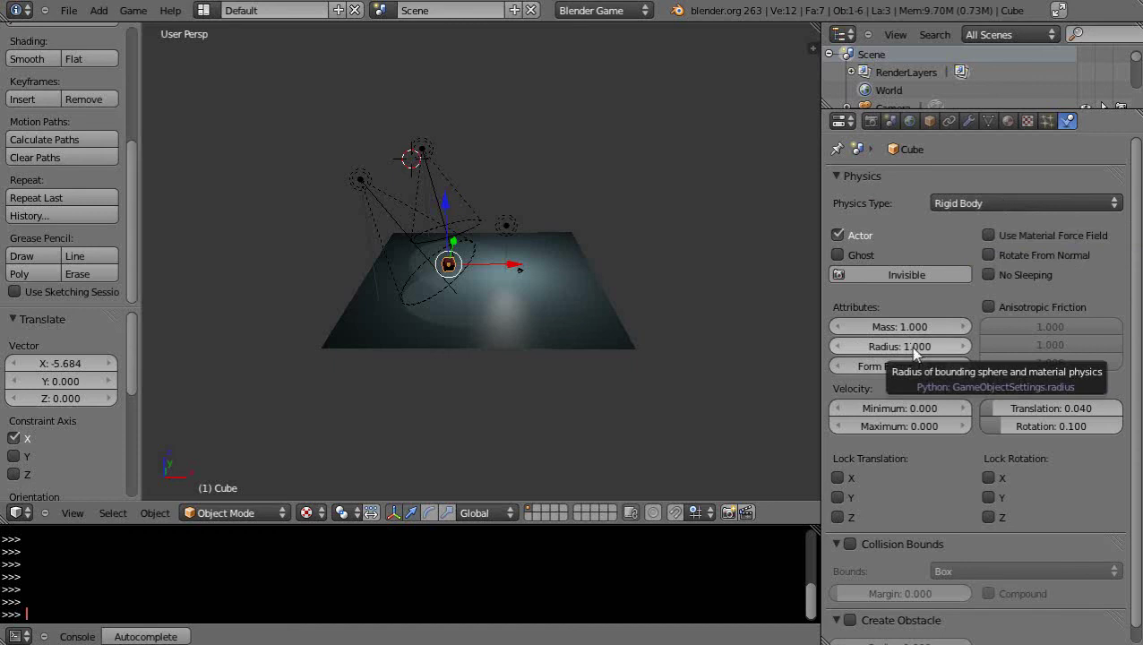
scroll(925, 498, down, 1)
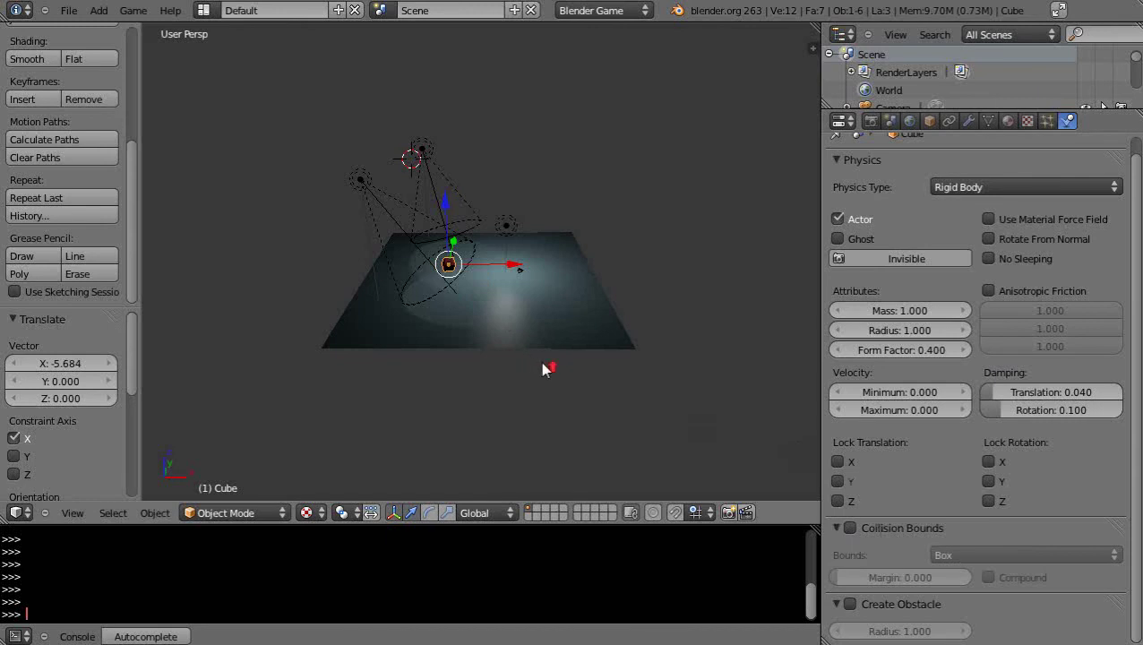
scroll(543, 369, up, 5)
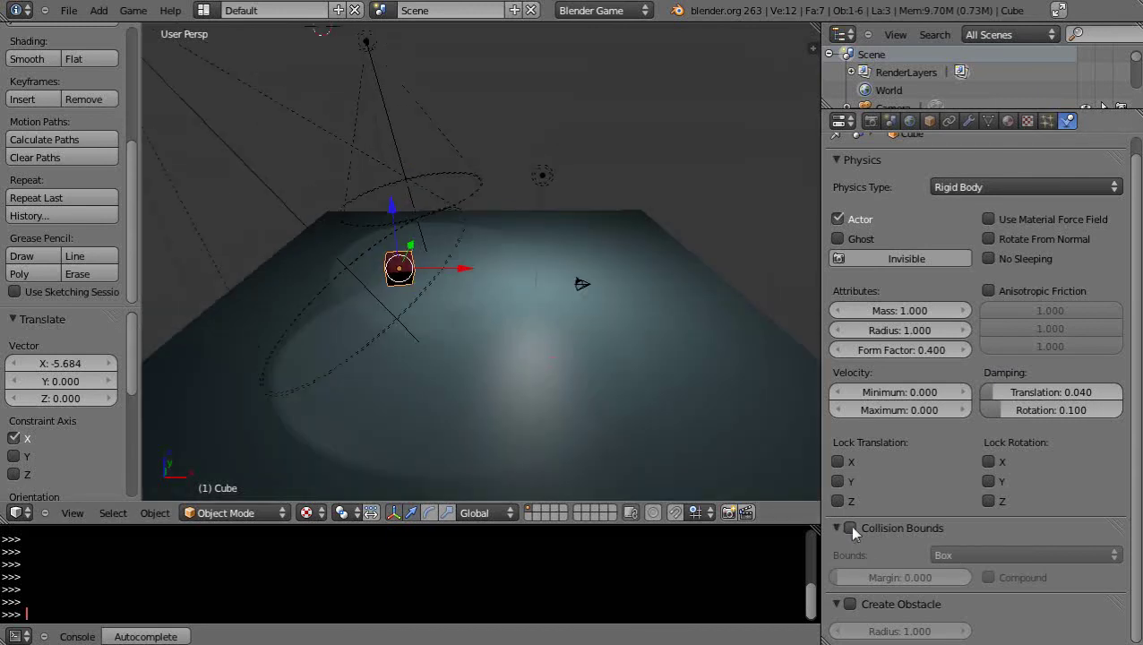
click(851, 528)
click(1026, 555)
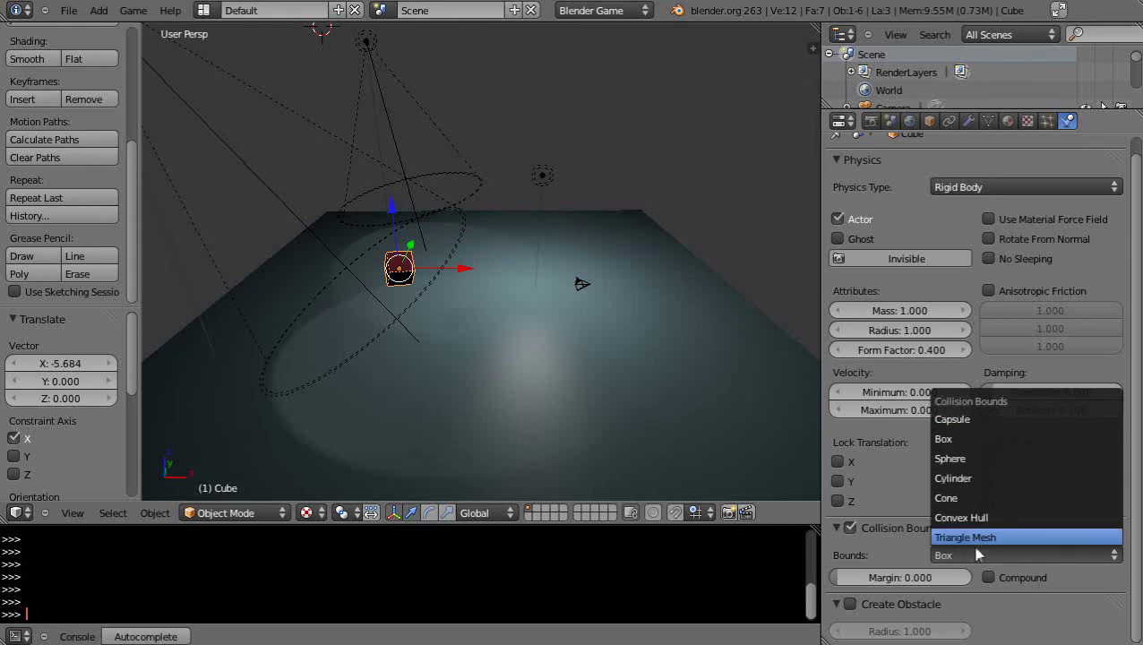
key(p)
key(Escape)
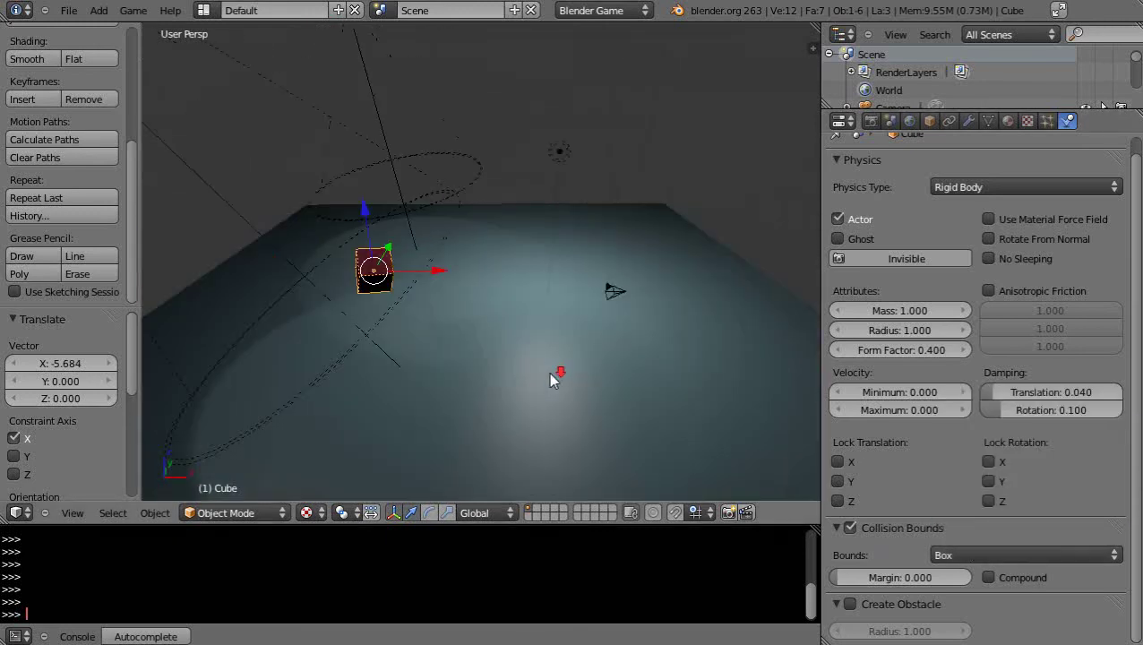
click(850, 528)
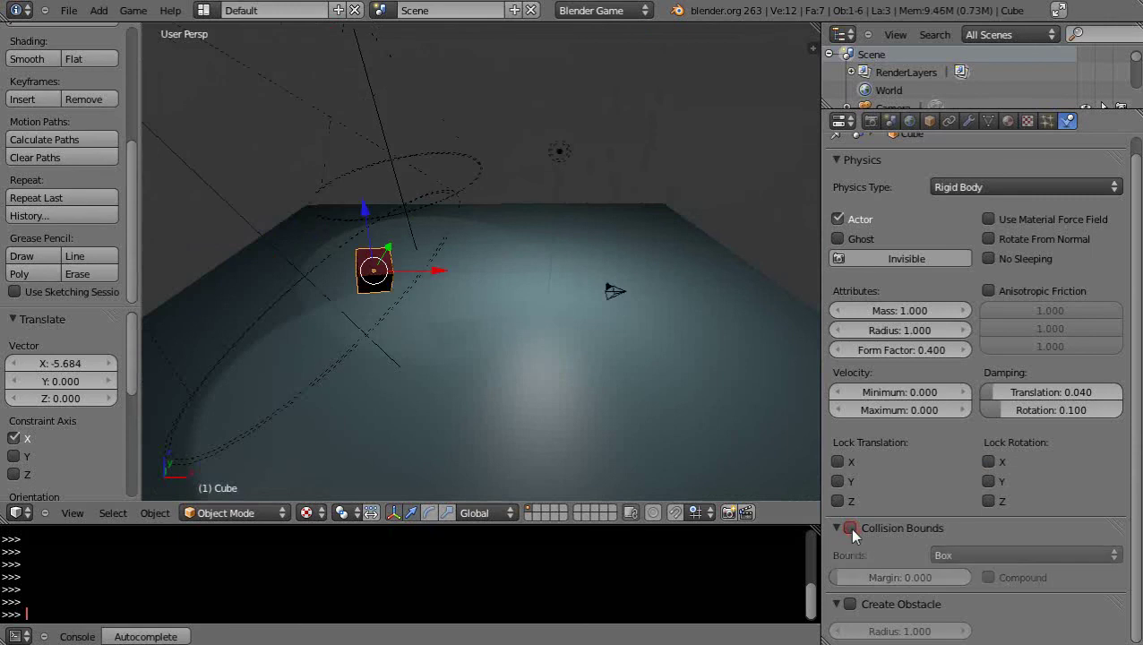
scroll(503, 356, up, 3)
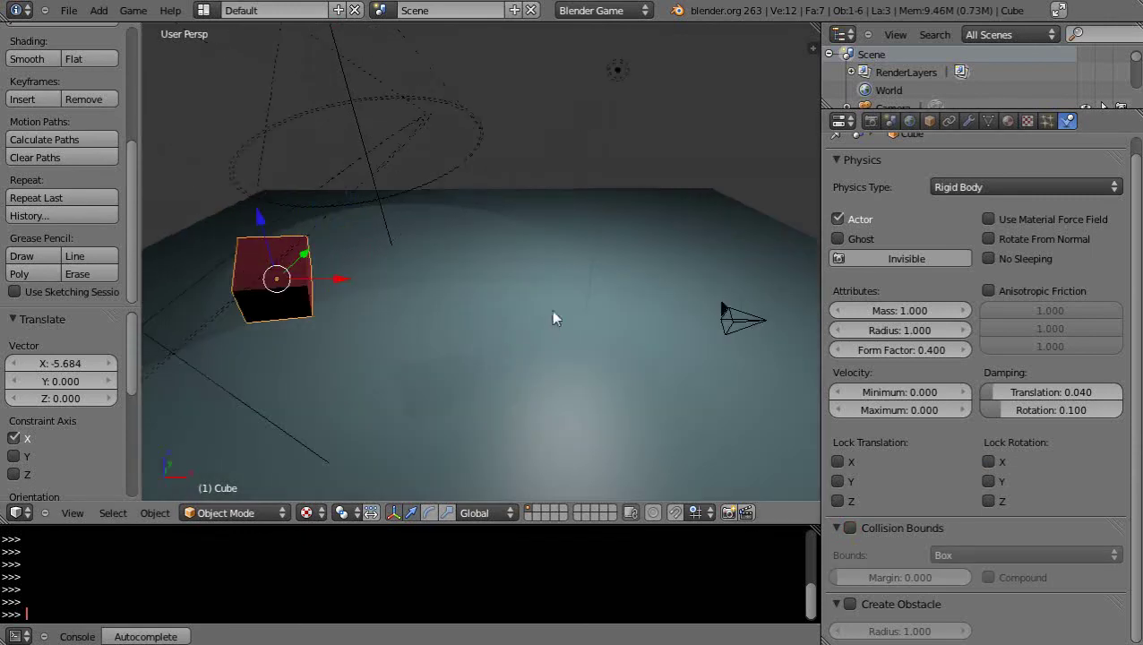
scroll(563, 290, down, 5)
middle_drag(564, 297, 563, 333)
scroll(562, 331, up, 3)
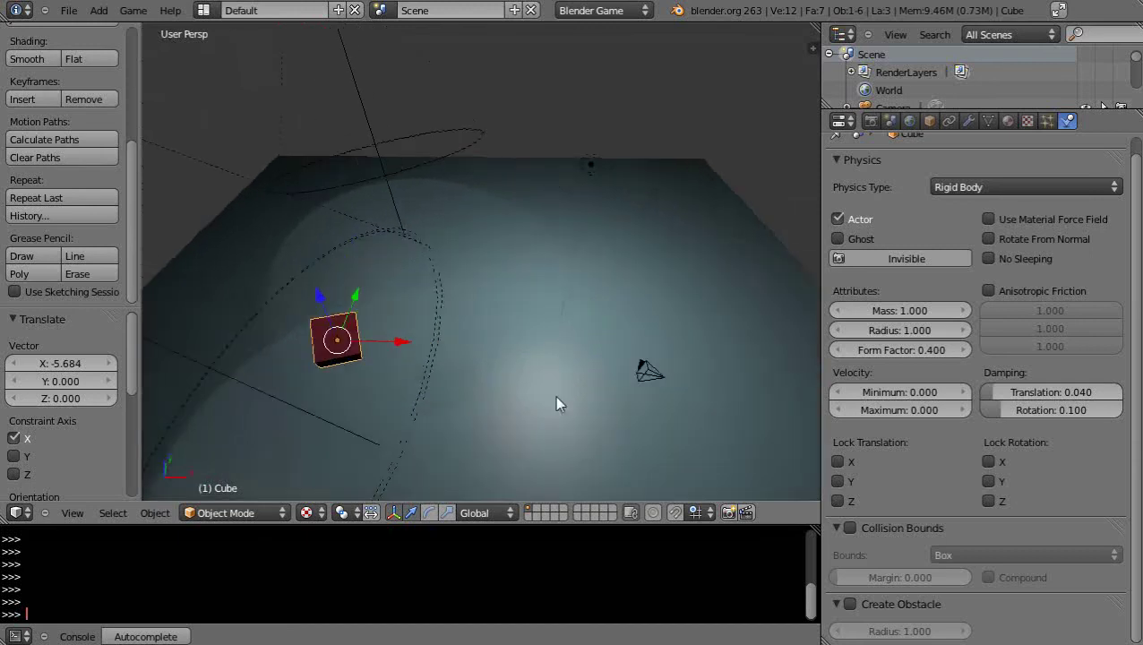
middle_drag(555, 401, 558, 376)
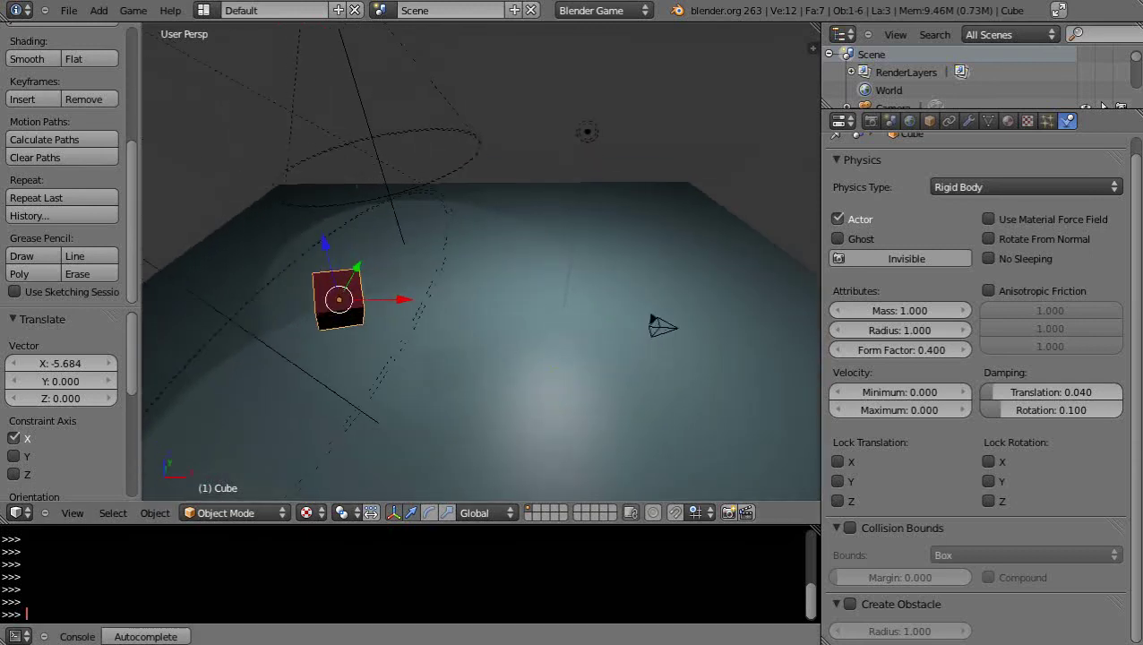